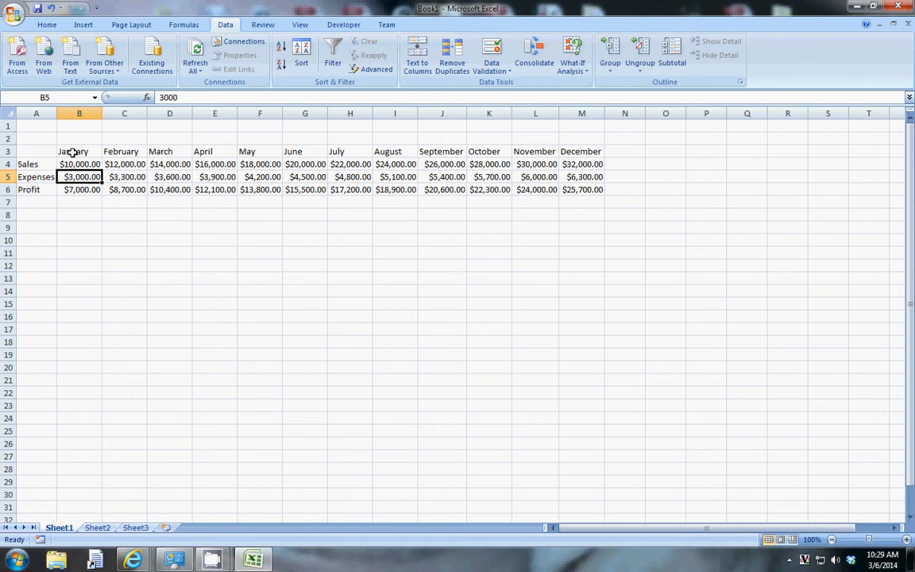
- Examine the month headers and the January sales, expenses and profit cells and their formulas
left_click_drag(73, 152, 588, 151)
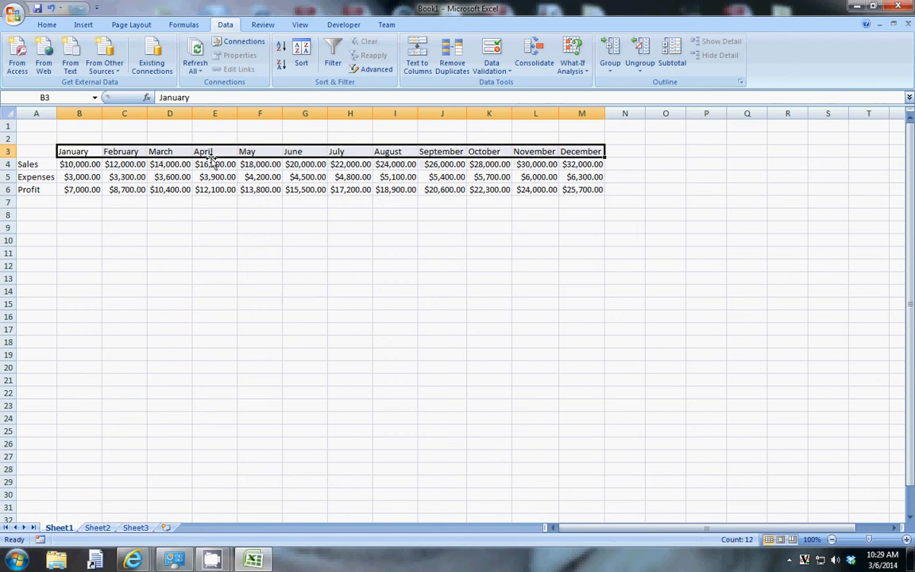
left_click(79, 189)
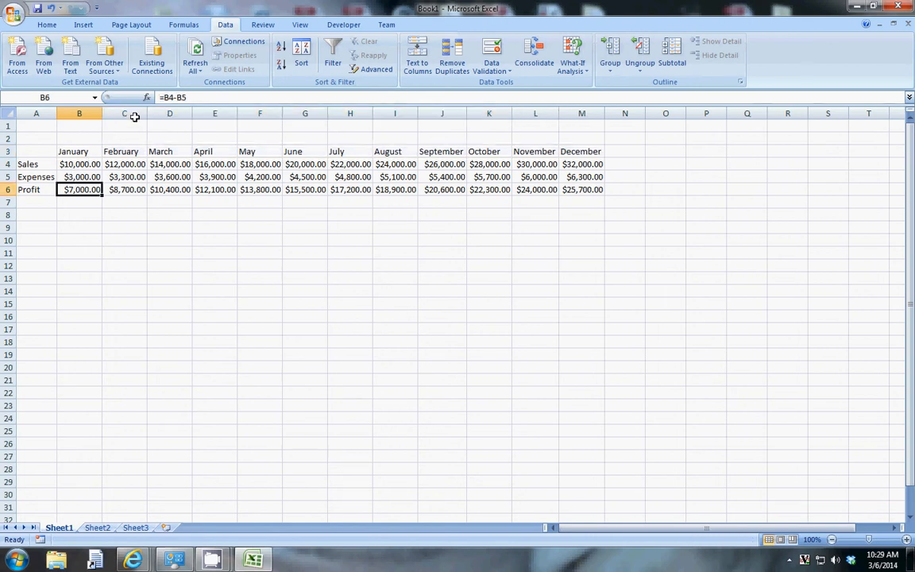
left_click(80, 165)
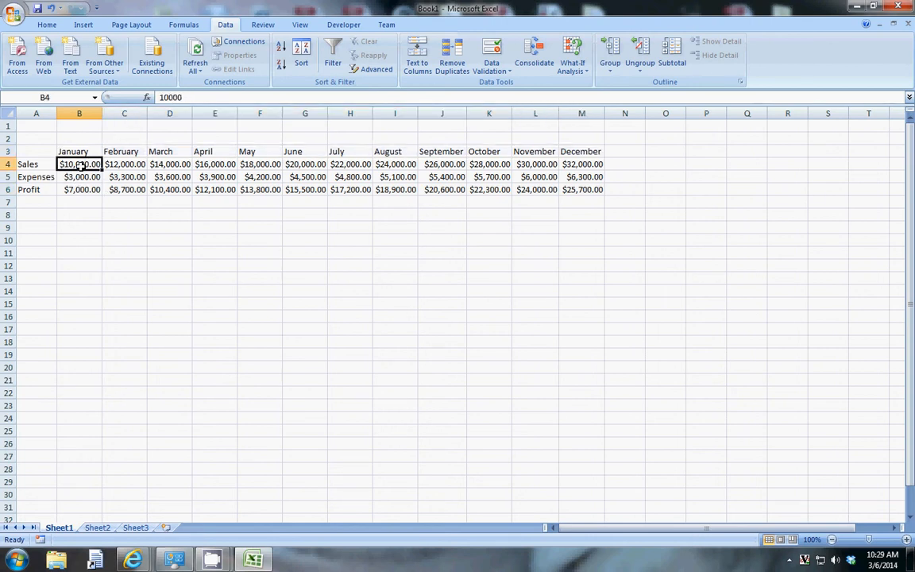
left_click(77, 177)
left_click(83, 190)
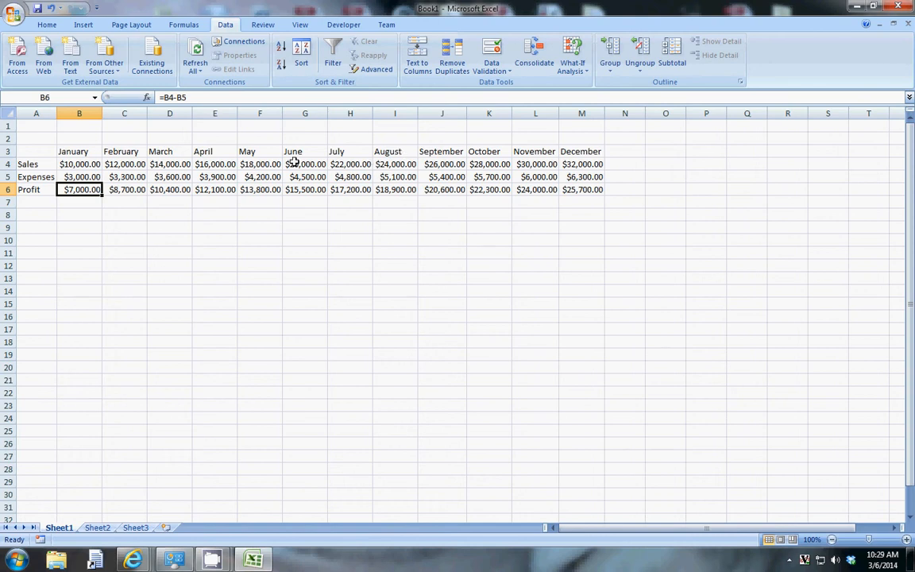
left_click(87, 138)
left_click(127, 141)
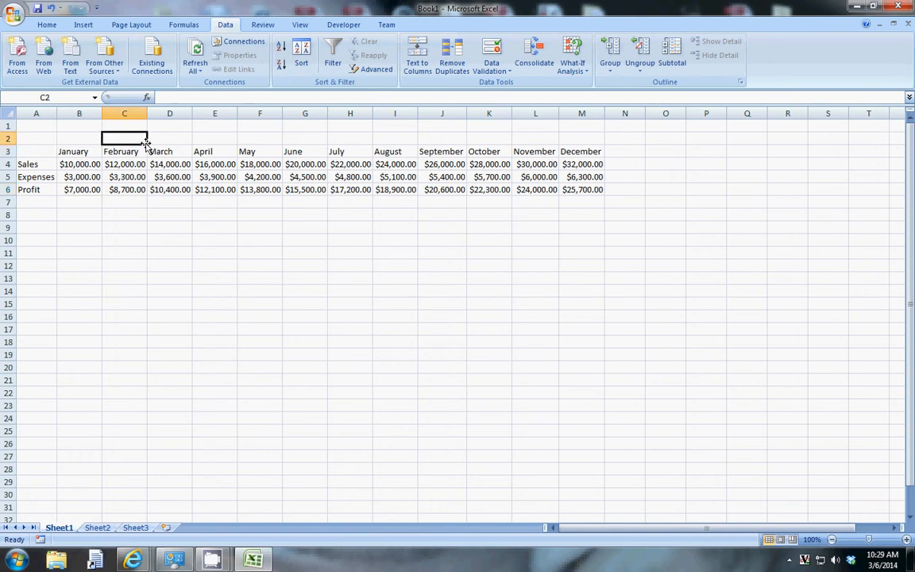
left_click(167, 141)
left_click(213, 140)
left_click(253, 141)
left_click(290, 139)
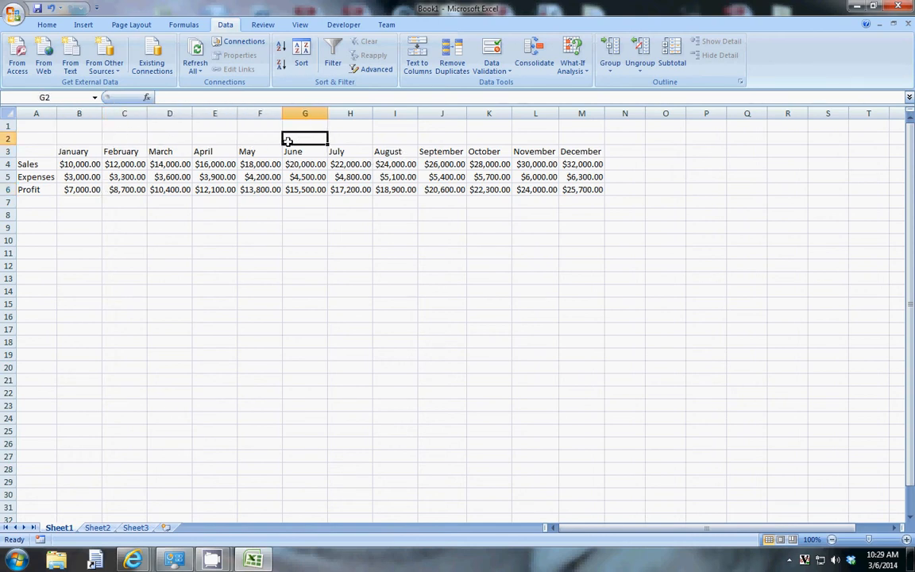
left_click(351, 141)
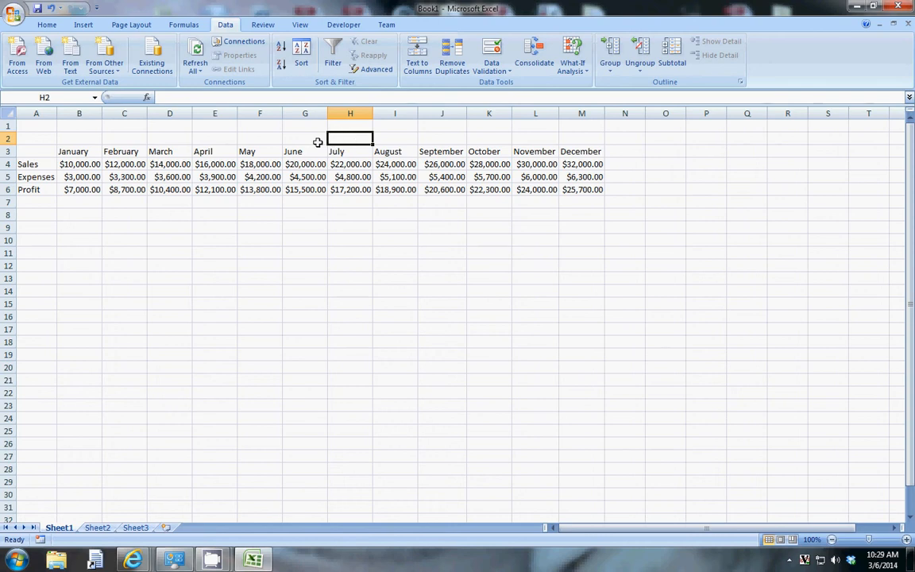
left_click(288, 140)
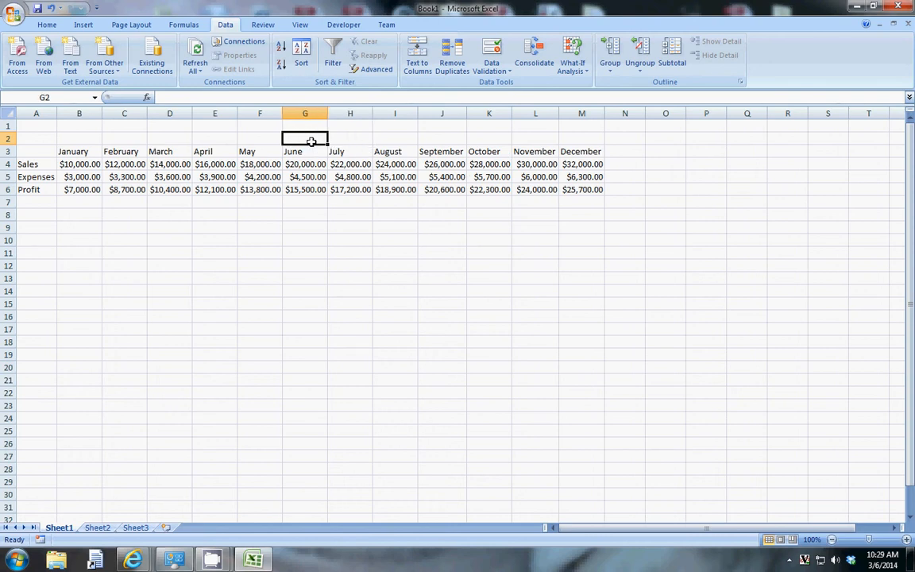
left_click(359, 139)
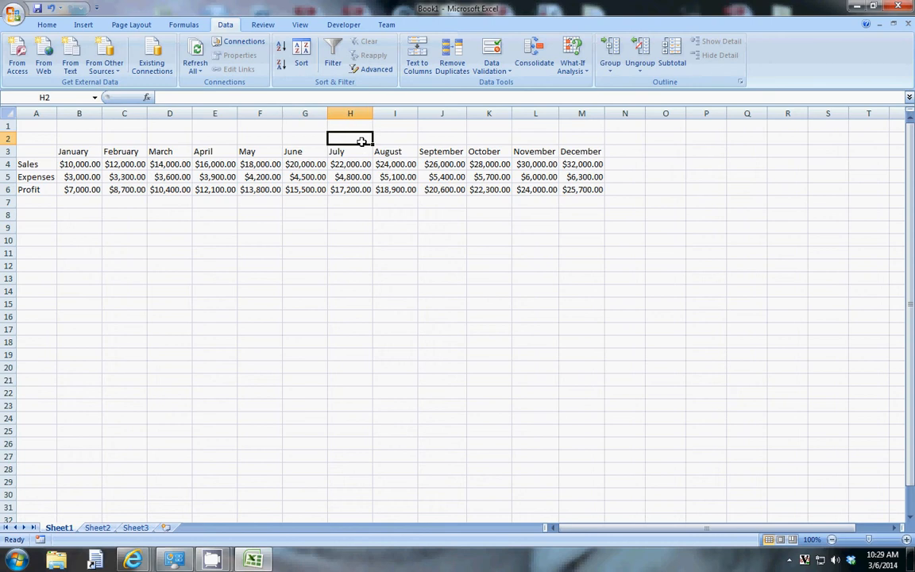
left_click(392, 137)
left_click(433, 138)
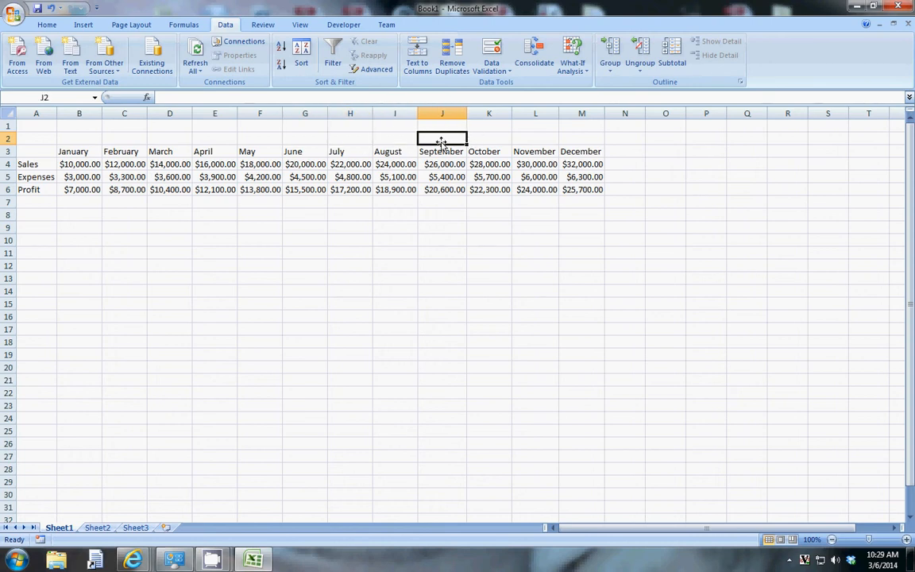
- Widen column G, then auto-fit its width back to the contents
left_click_drag(326, 114, 458, 115)
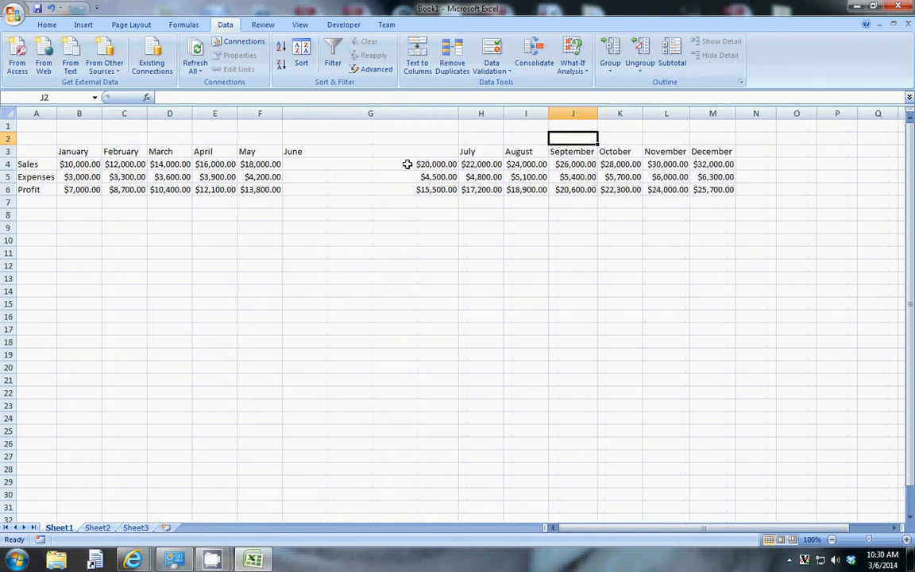
double_click(458, 114)
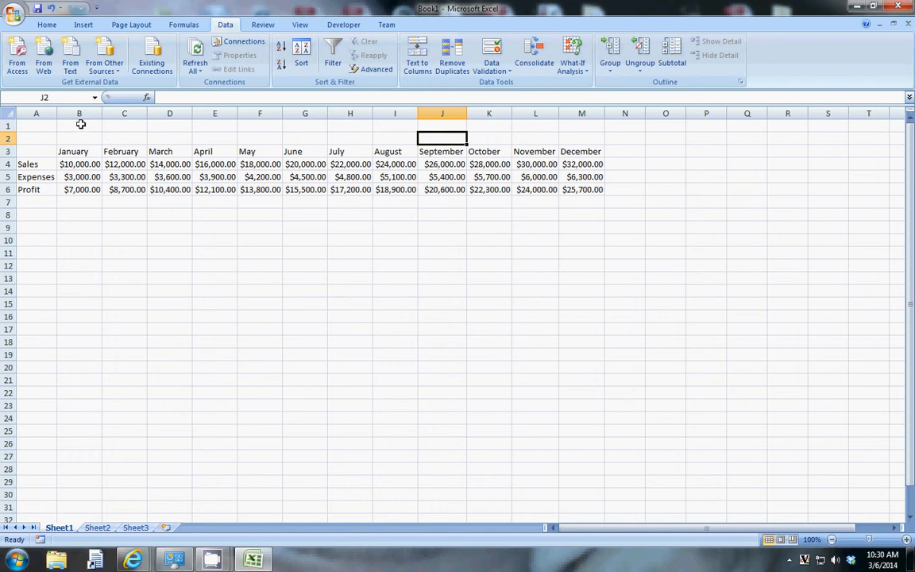
- Merge the cells B1 through M2 above the month headers into one cell using Format Cells
left_click(80, 124)
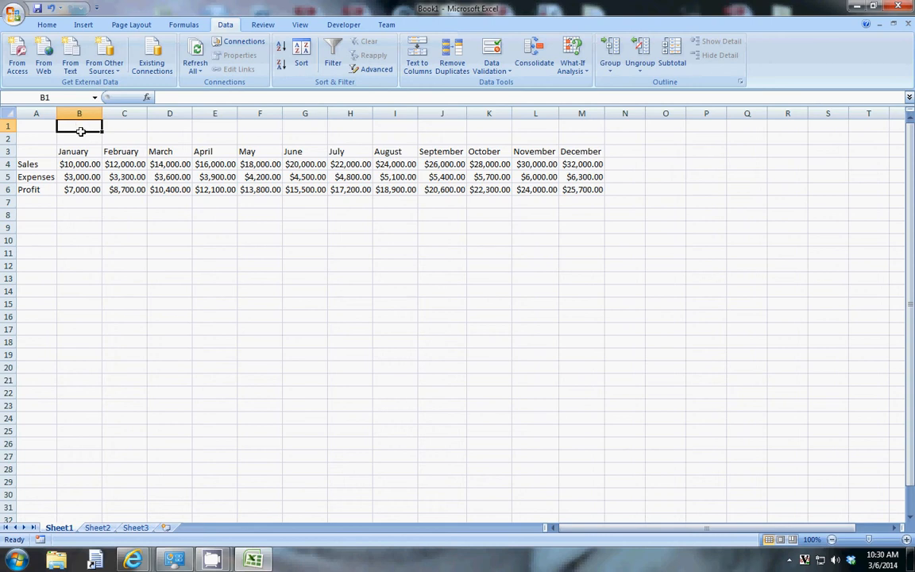
left_click_drag(80, 124, 596, 138)
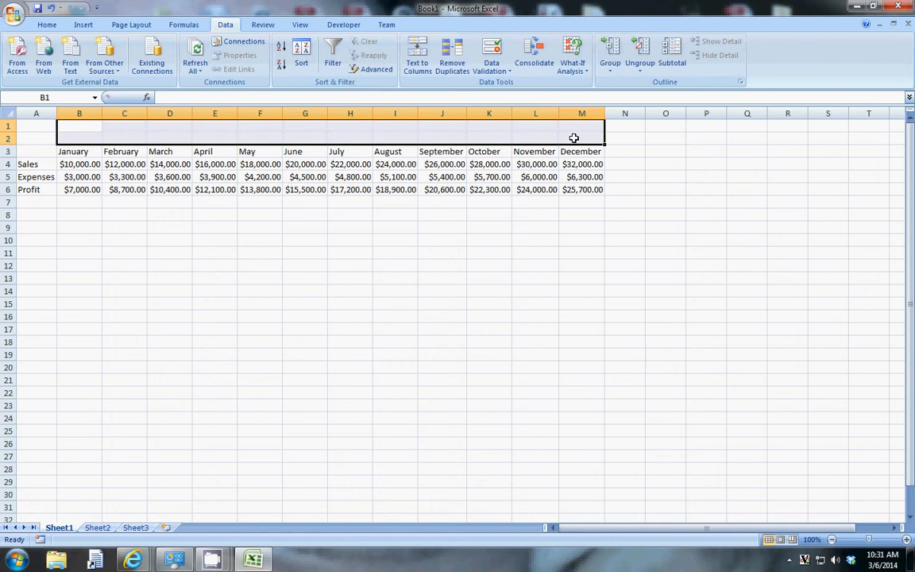
right_click(293, 132)
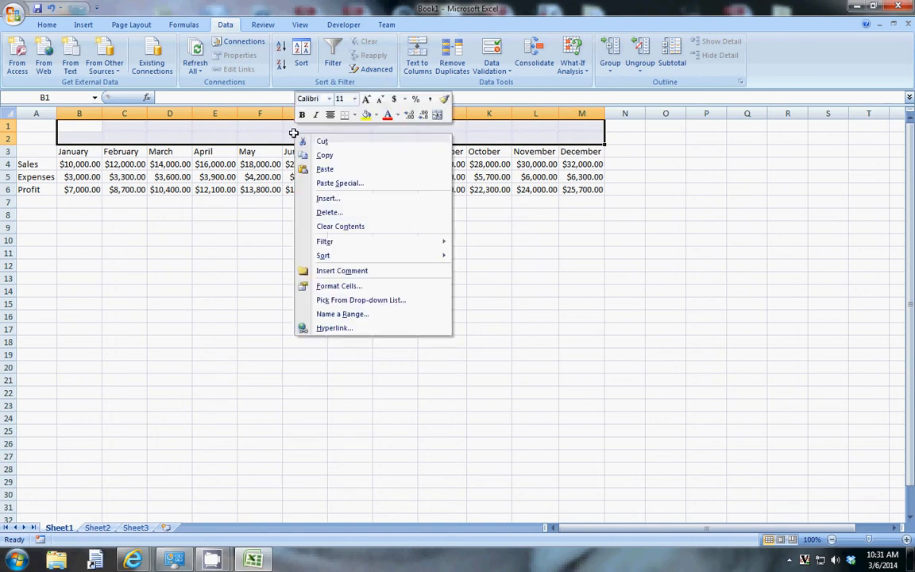
left_click(339, 287)
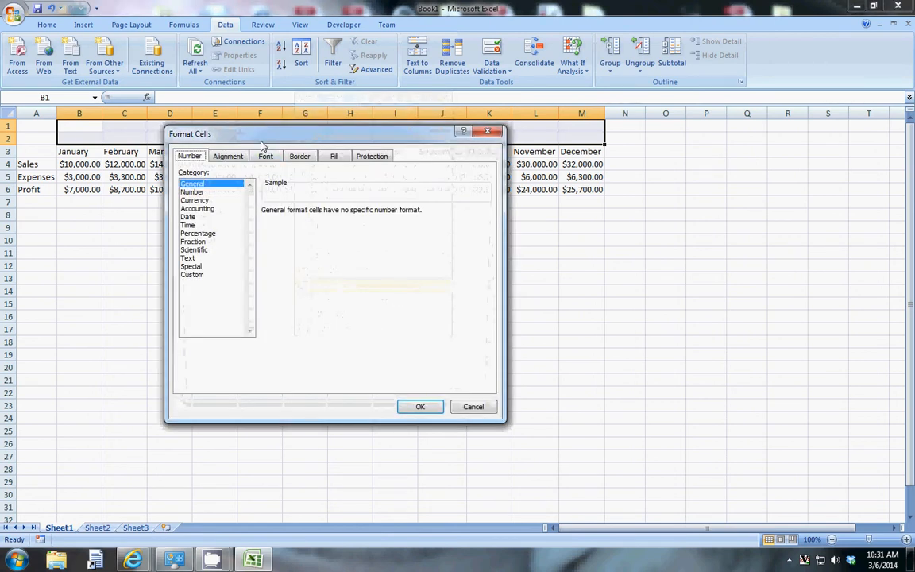
left_click_drag(261, 144, 470, 174)
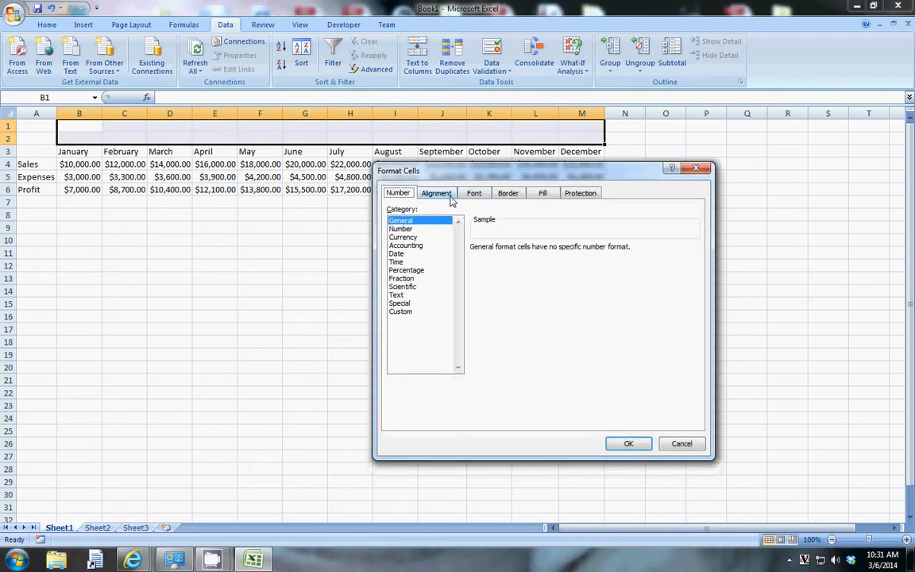
left_click(450, 197)
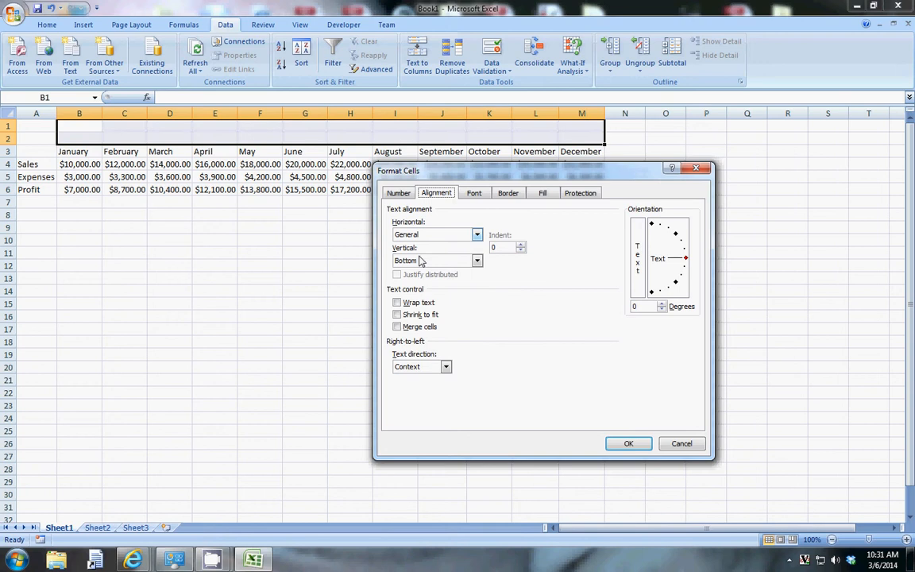
left_click(399, 327)
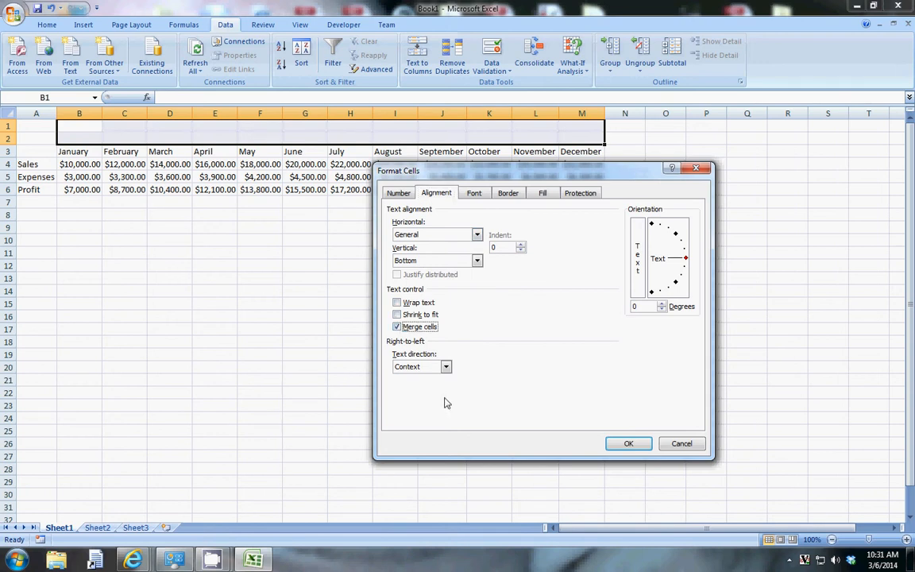
left_click(627, 444)
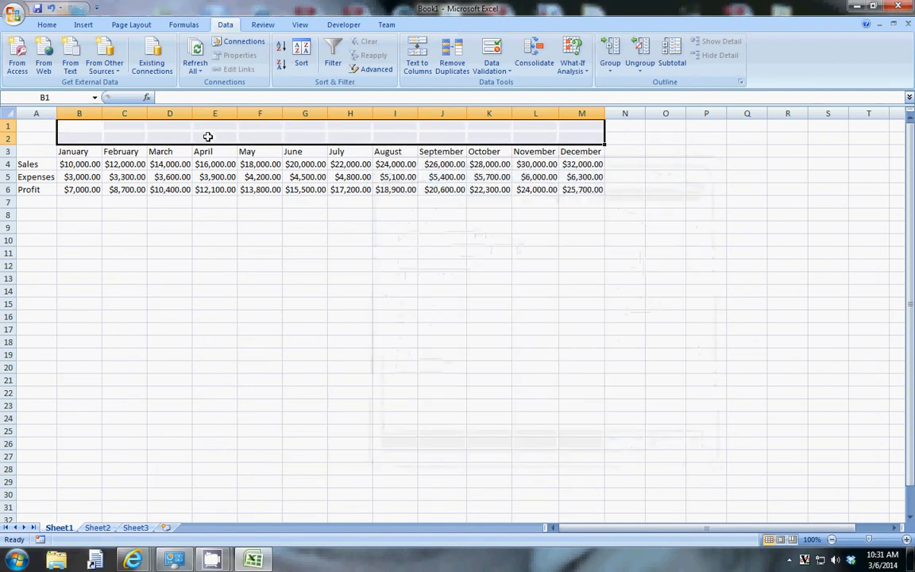
- Enter the title P/L FOR 2013 in the merged cell
left_click(225, 97)
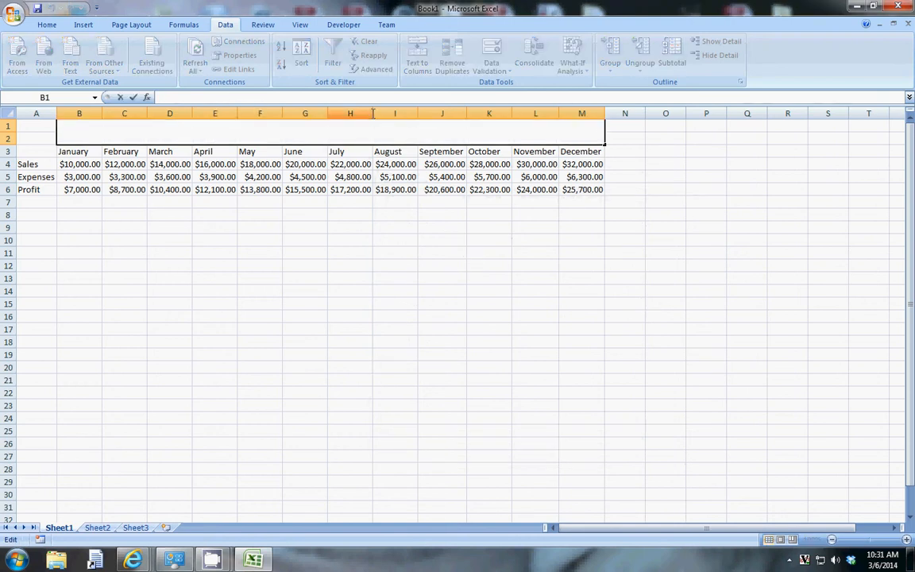
type("P")
type("/L")
type(" FO")
key("BackSpace")
type("FOR 2013")
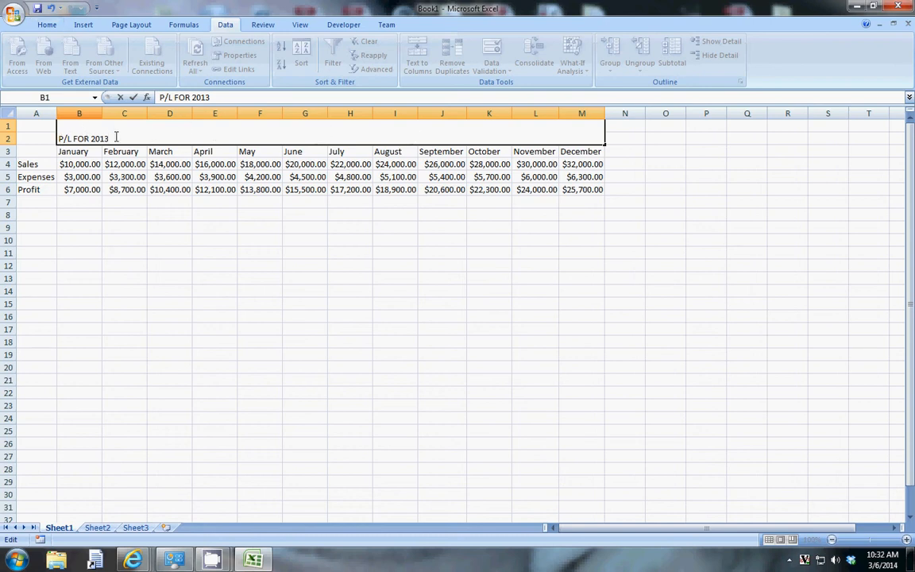
- Set the title text's font size to 26
left_click_drag(109, 139, 61, 139)
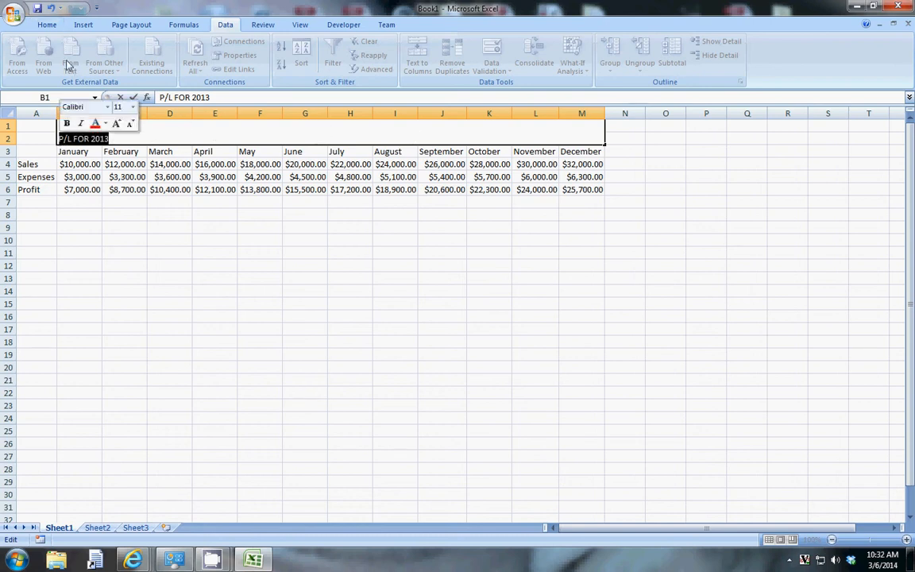
left_click(48, 24)
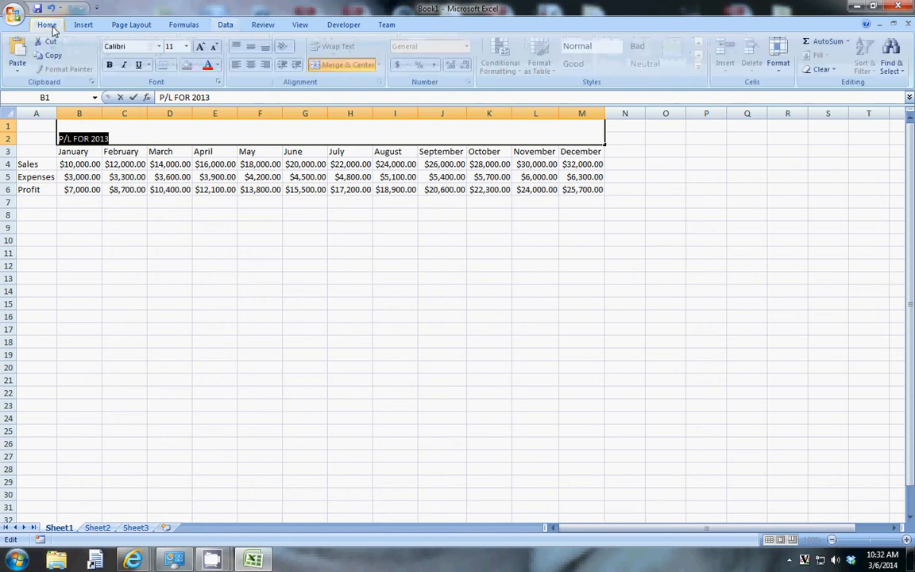
left_click(186, 46)
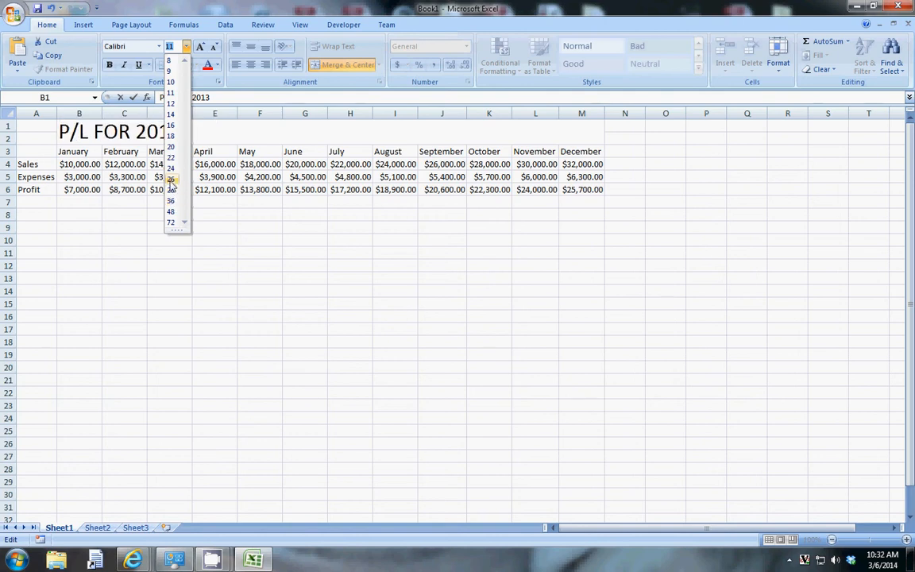
left_click(171, 180)
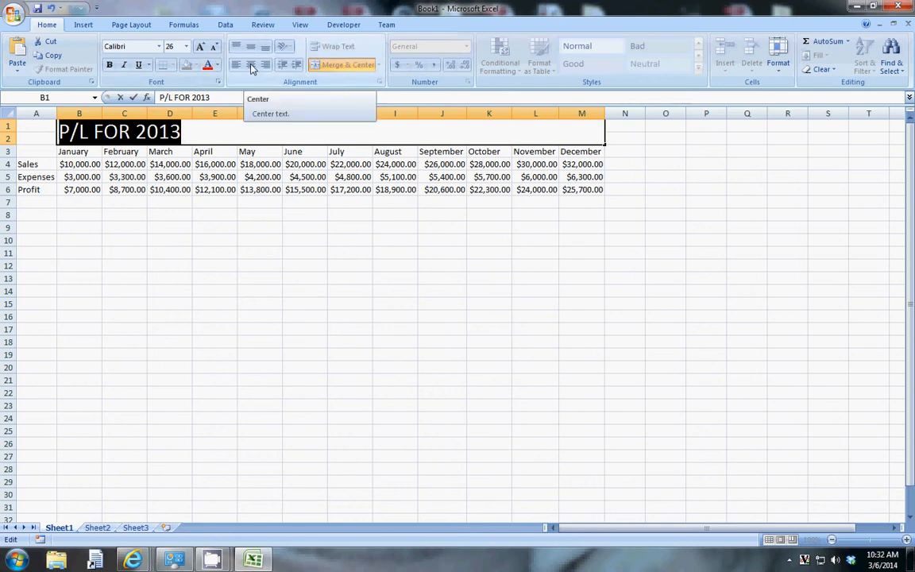
- Center the P/L FOR 2013 title horizontally within the merged cell
left_click(196, 138)
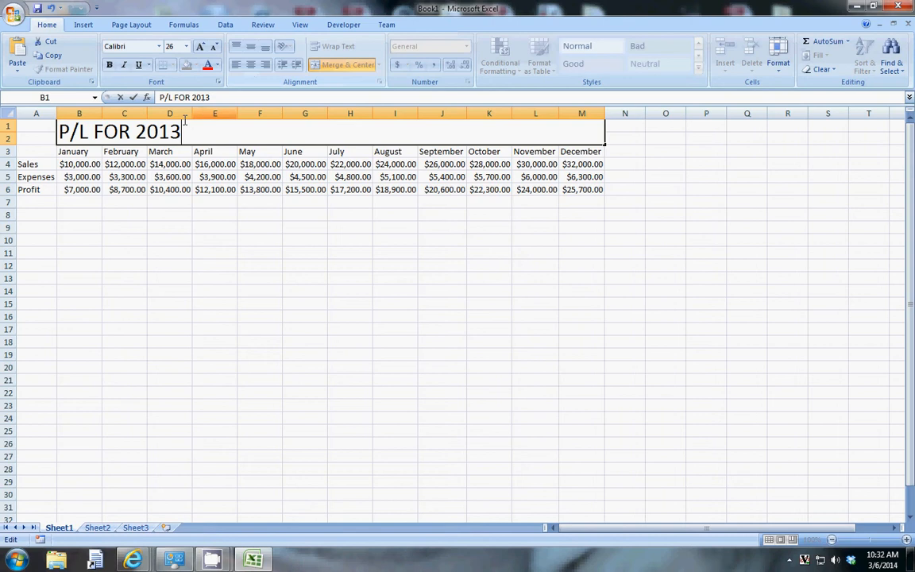
left_click_drag(182, 132, 57, 133)
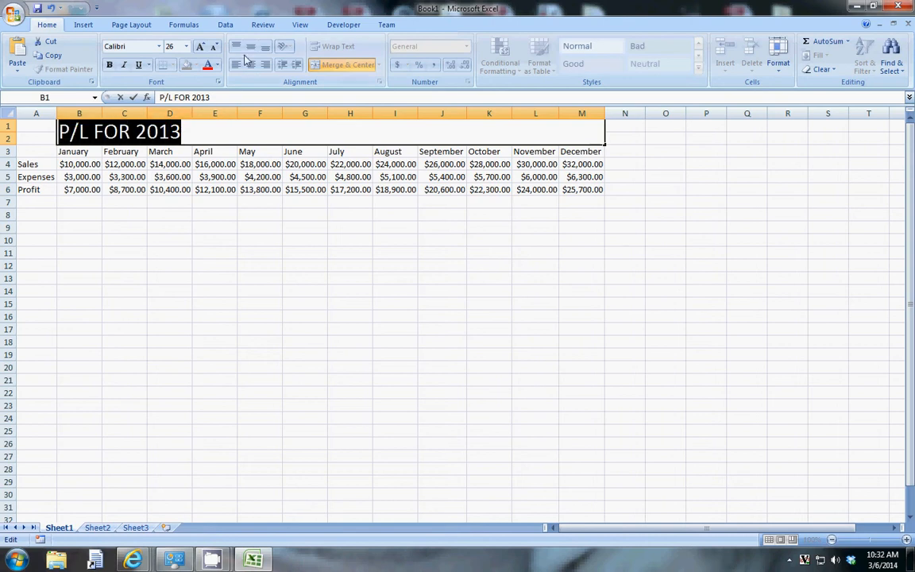
left_click(109, 135)
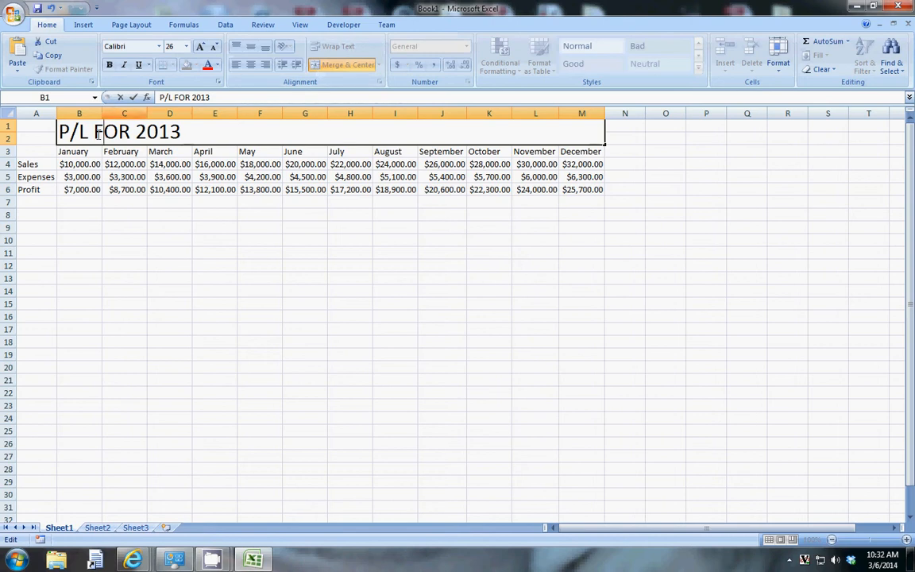
left_click(111, 163)
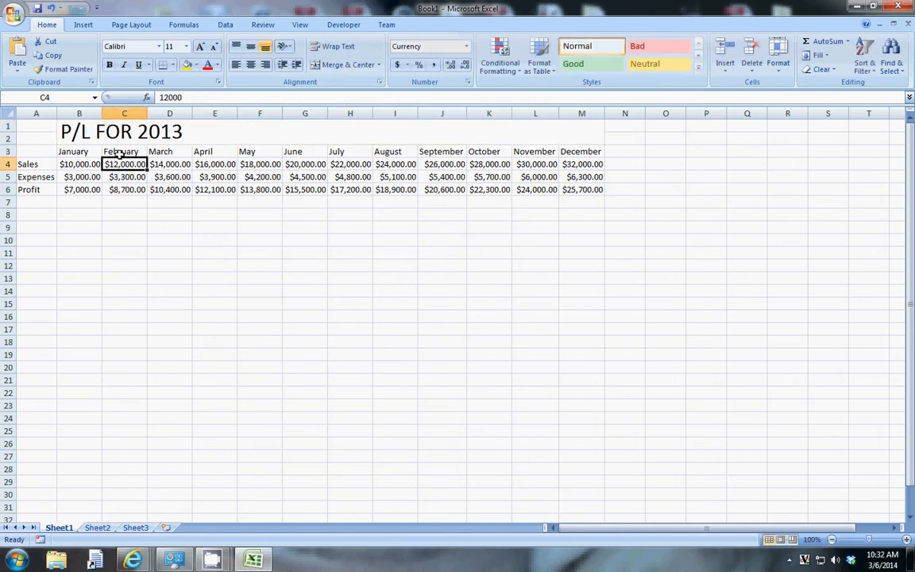
left_click(127, 132)
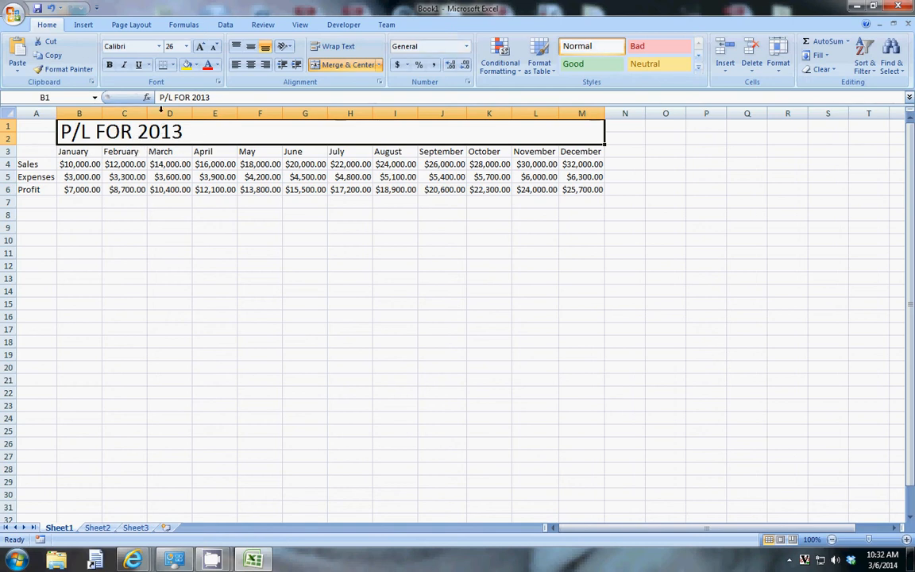
left_click(251, 70)
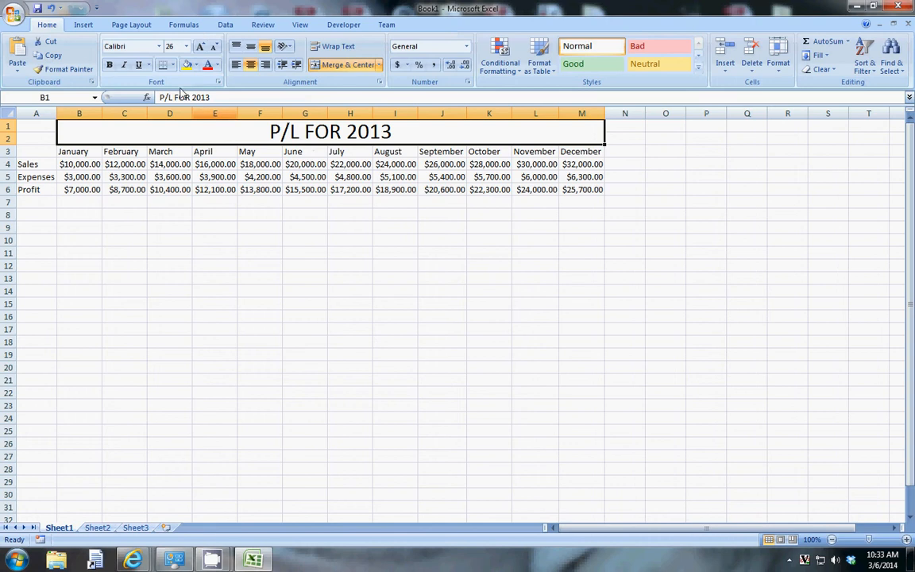
- Fill the merged title cell with a bright green chosen from the extended colour palette
left_click(195, 66)
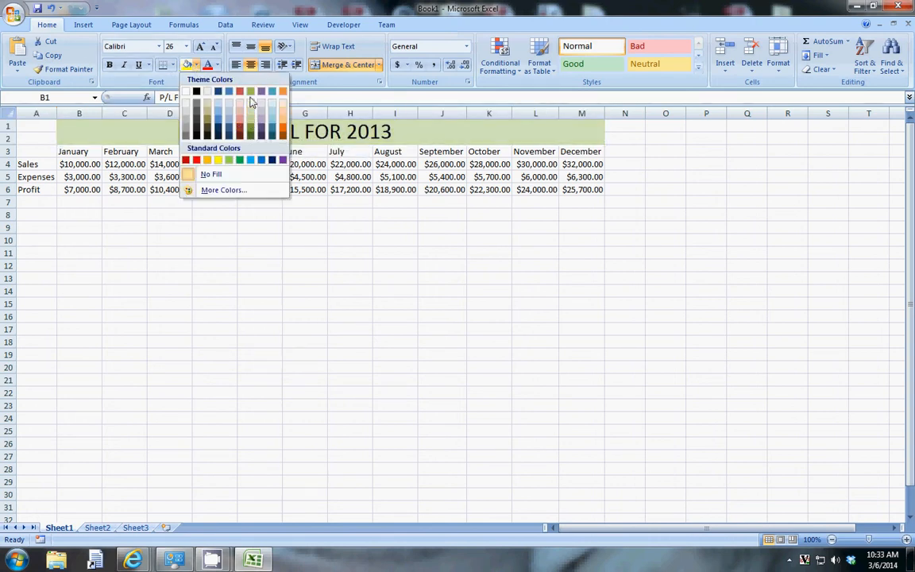
left_click(224, 192)
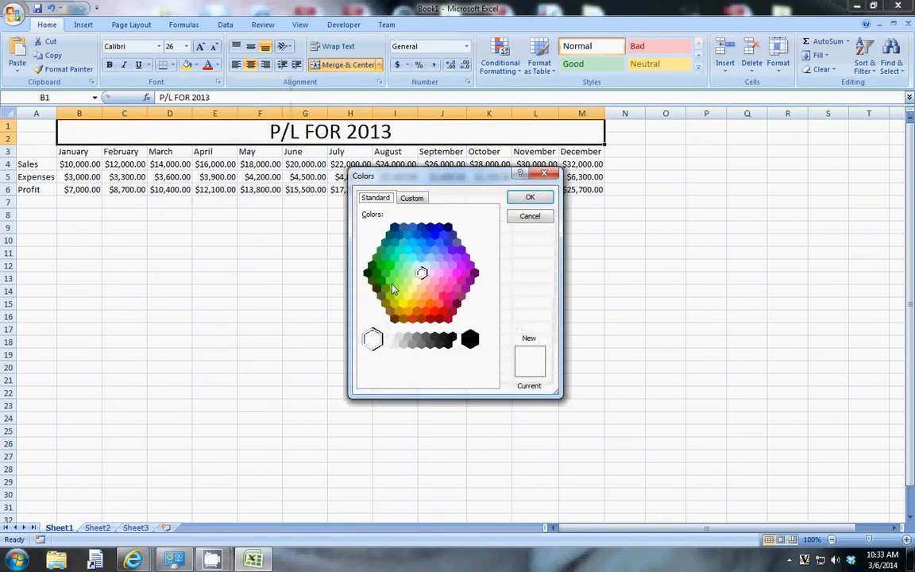
left_click(391, 282)
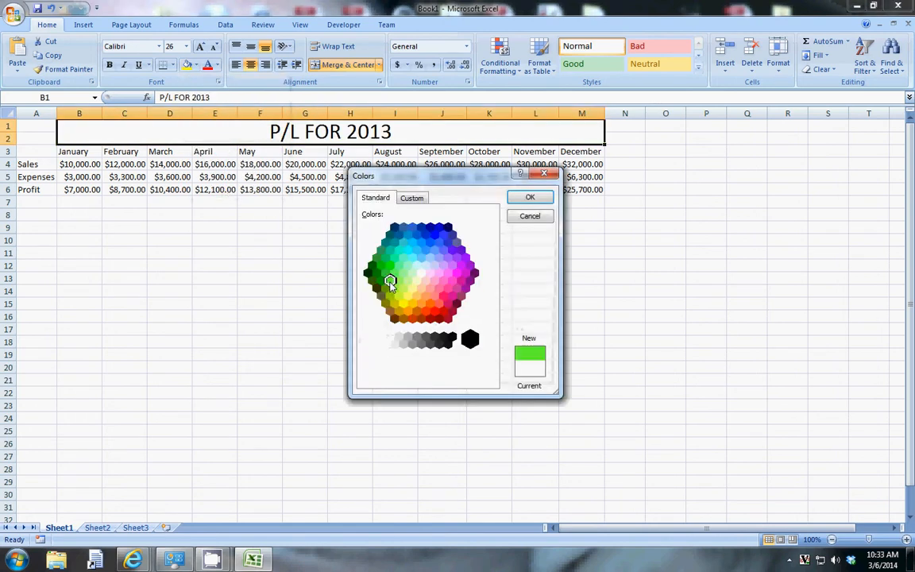
left_click(526, 199)
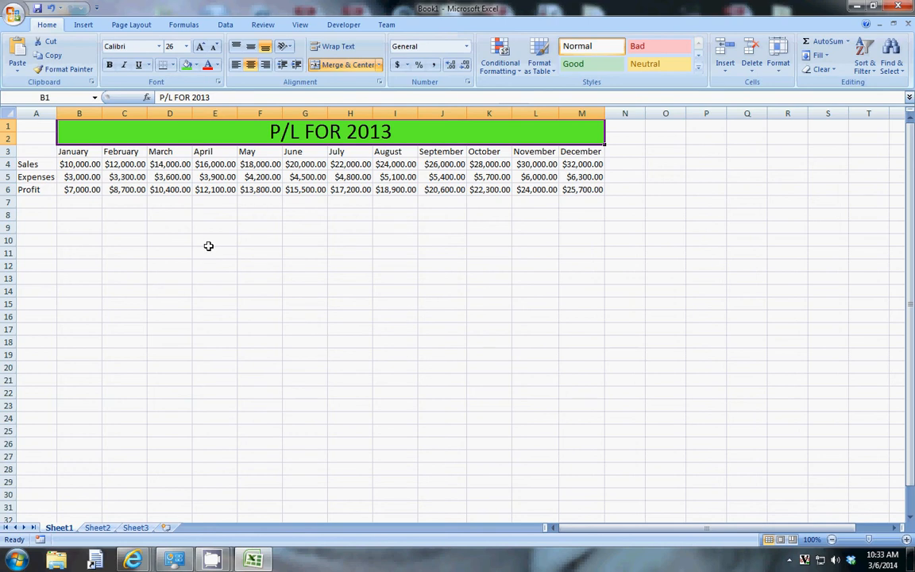
left_click_drag(208, 242, 434, 392)
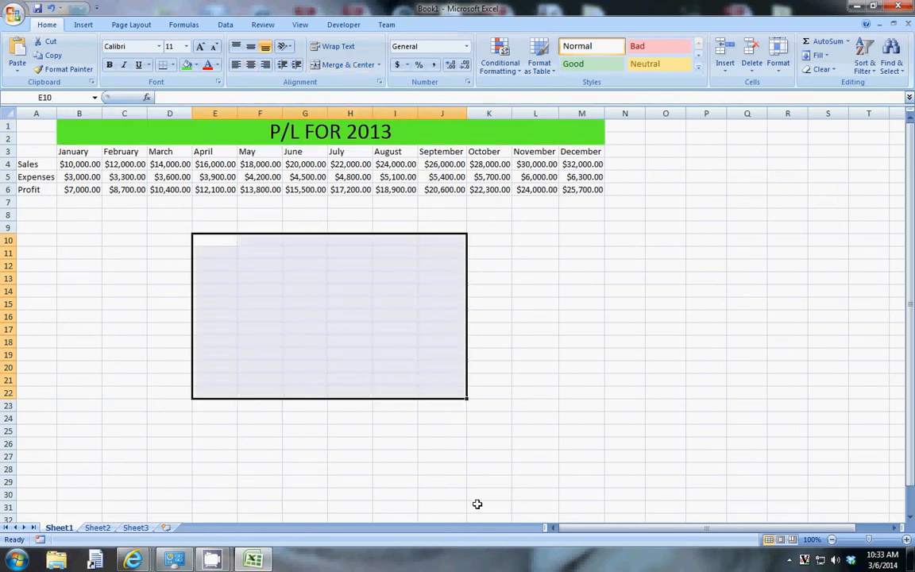
left_click(132, 228)
left_click_drag(132, 228, 458, 412)
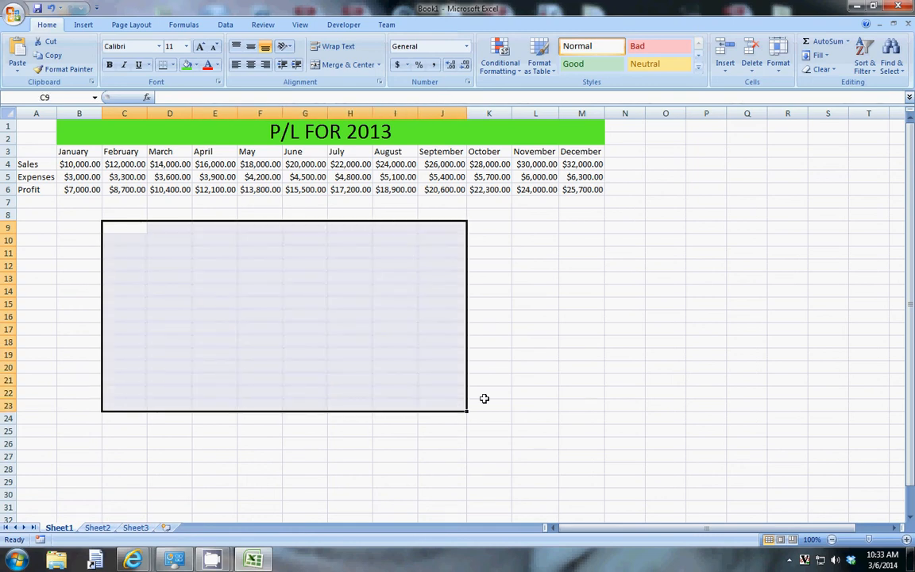
left_click(504, 251)
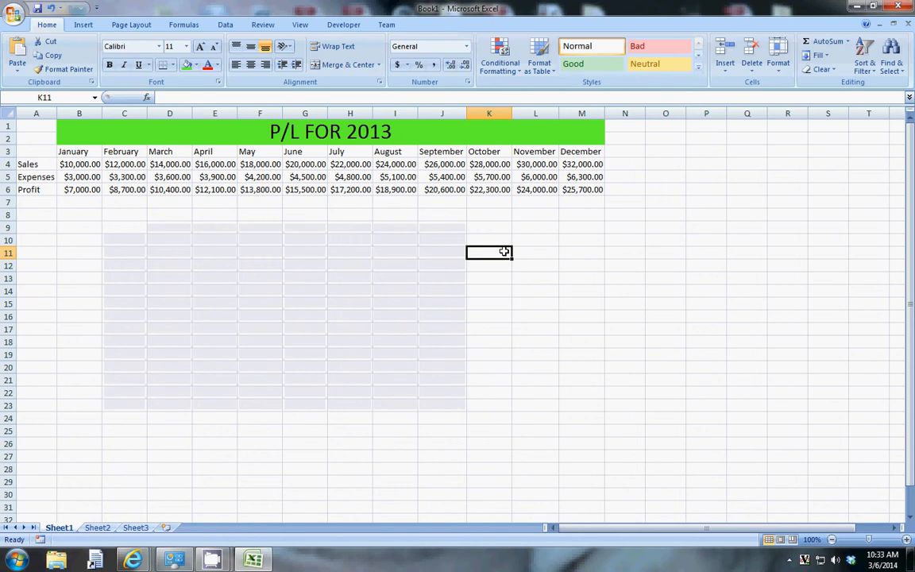
left_click(126, 216)
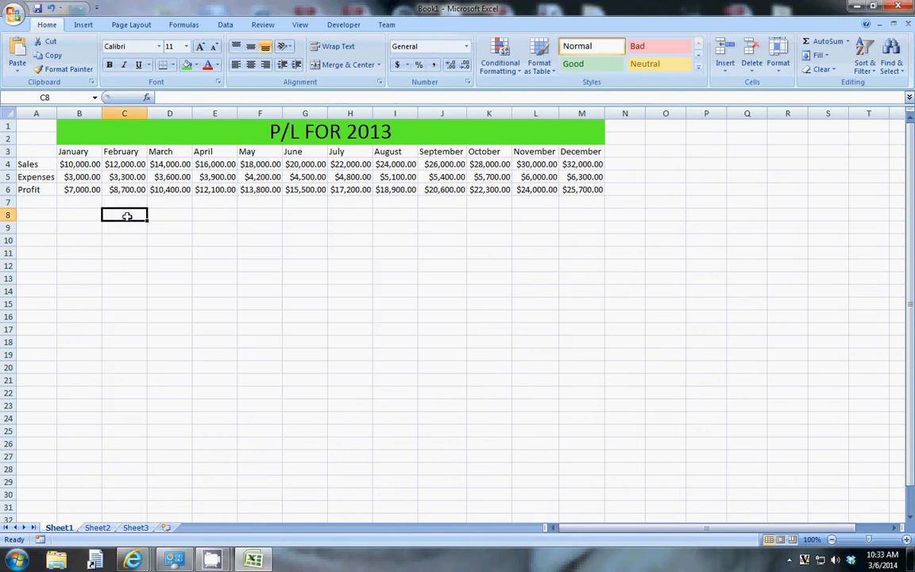
left_click_drag(126, 216, 142, 263)
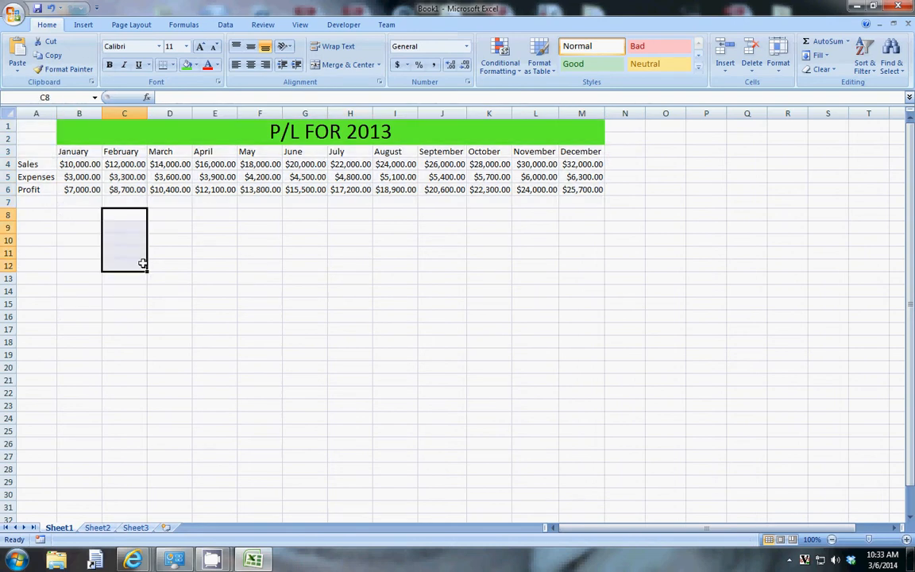
left_click(173, 250)
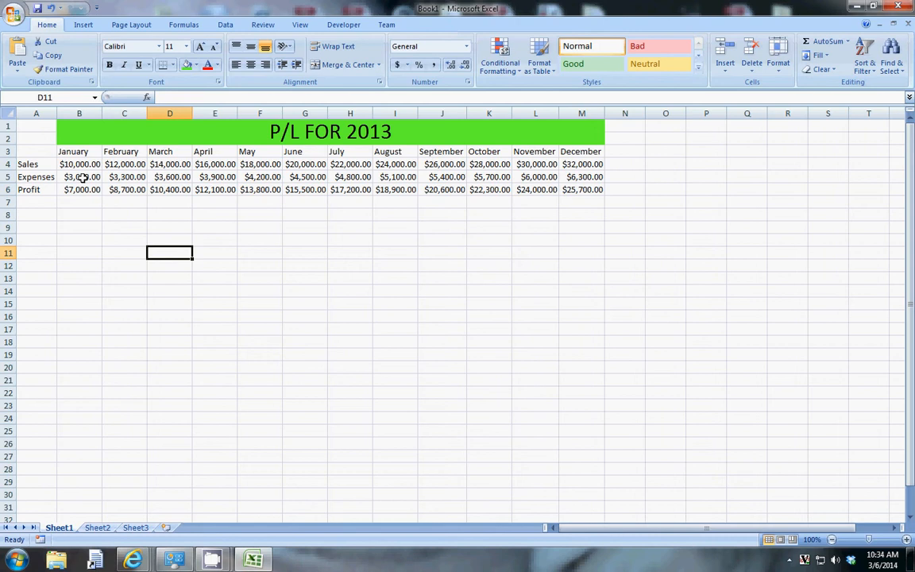
- Try to add a bottom border under the Expenses figures in B5:M5 through Format Cells
left_click_drag(82, 177, 572, 177)
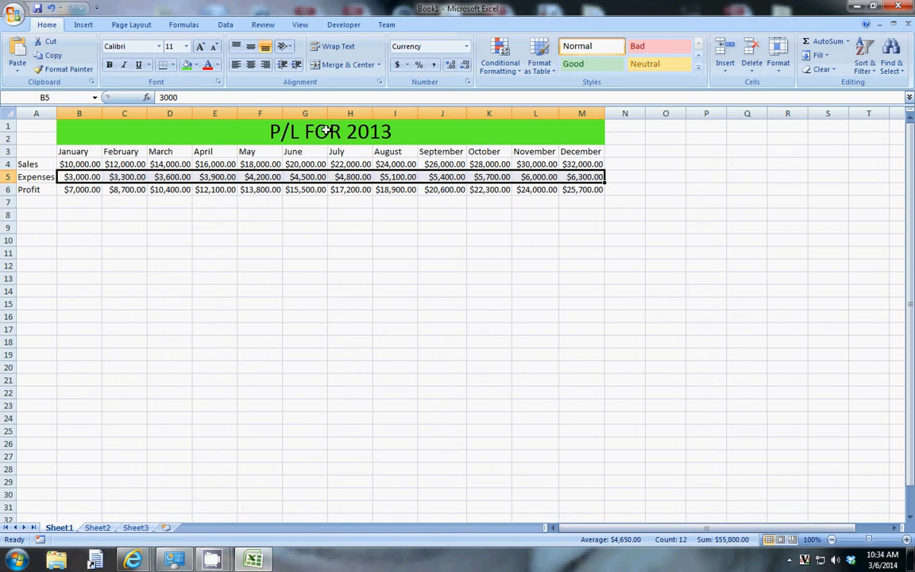
right_click(311, 181)
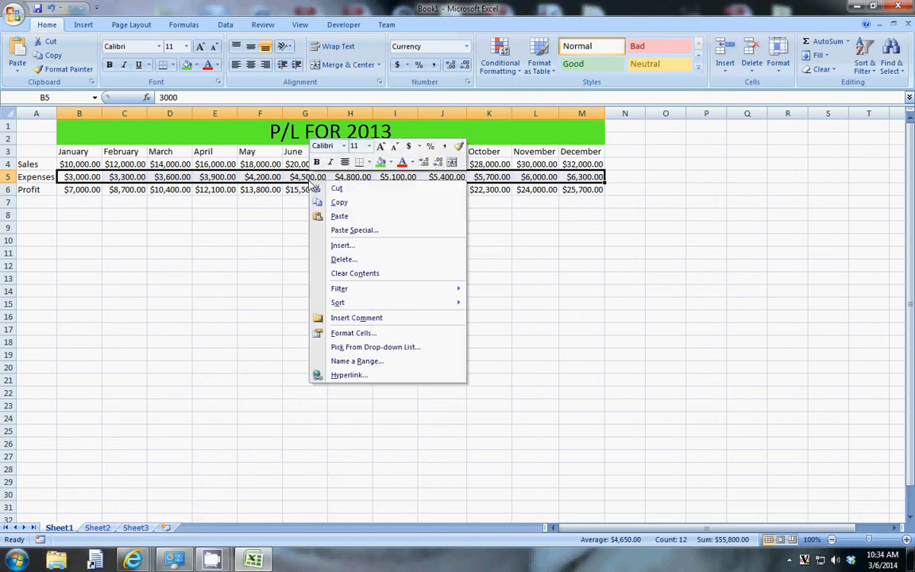
left_click(386, 337)
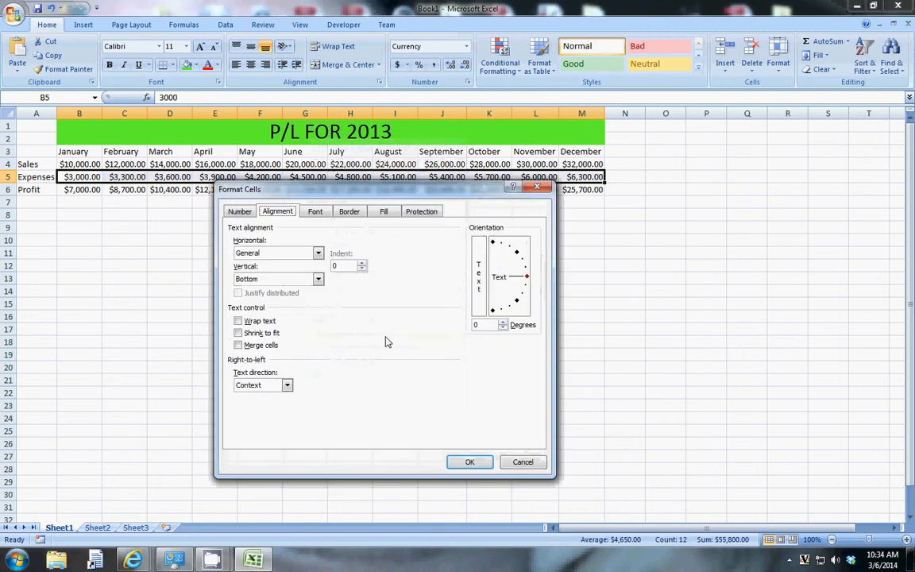
left_click(348, 212)
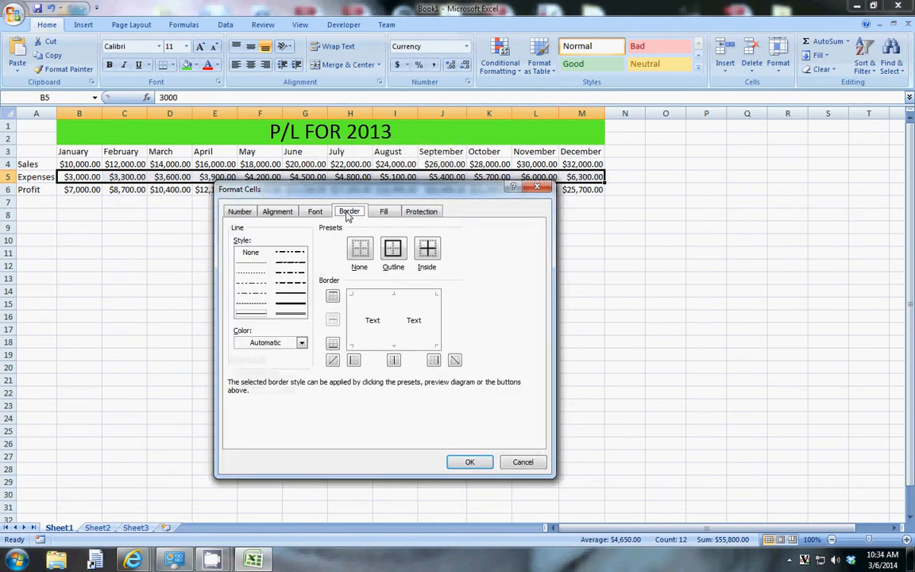
left_click(334, 345)
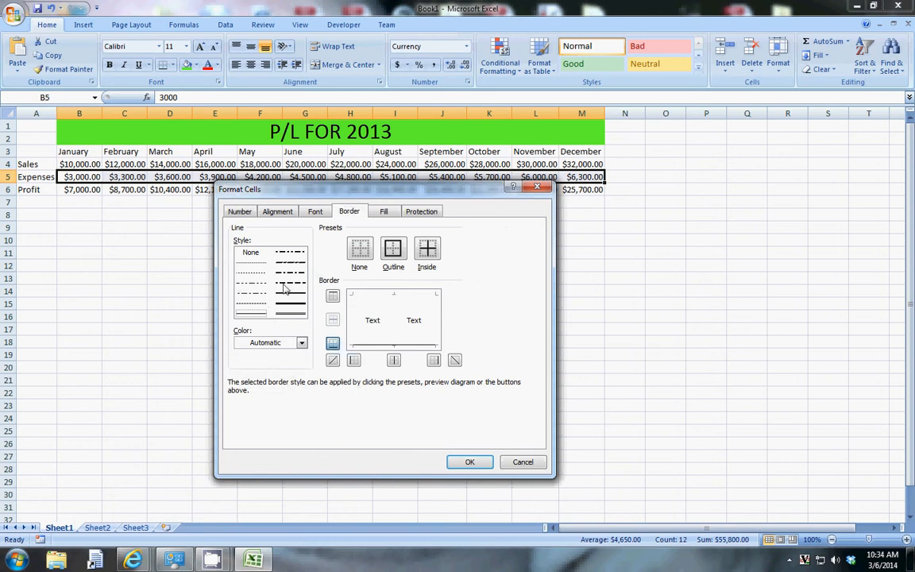
left_click(280, 309)
left_click(301, 344)
left_click(302, 344)
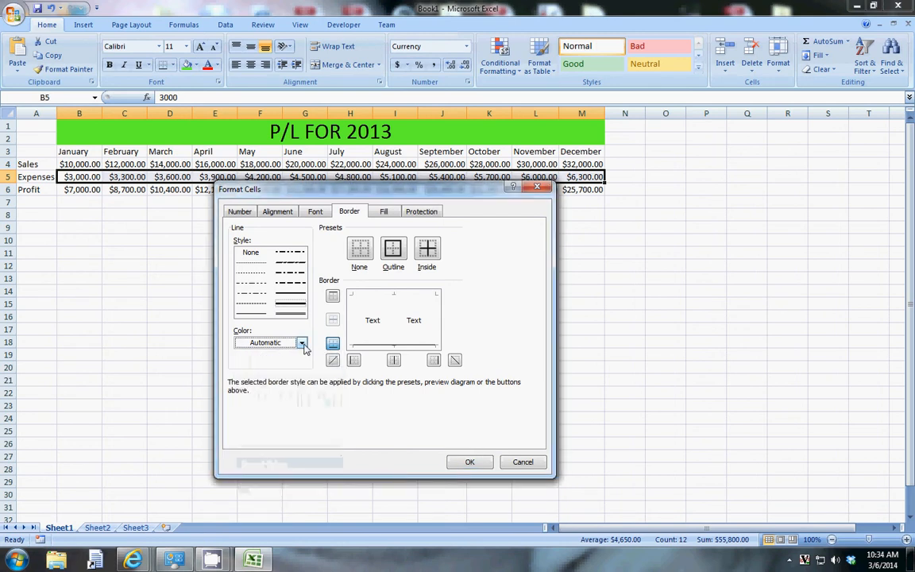
left_click(289, 307)
left_click(457, 463)
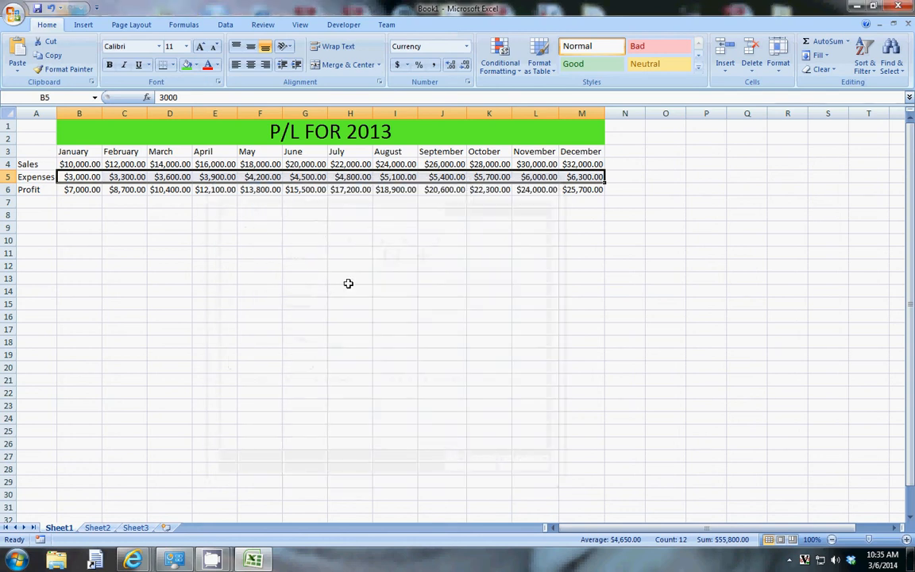
left_click(310, 203)
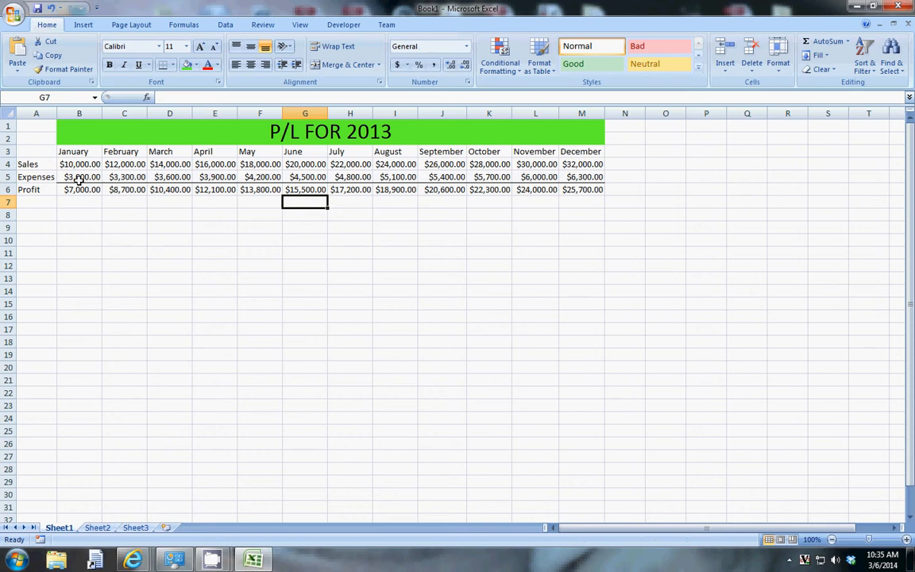
- Apply a double-line bottom border under the Expenses figures in B5:M5 through Format Cells
left_click_drag(87, 176, 585, 180)
right_click(585, 179)
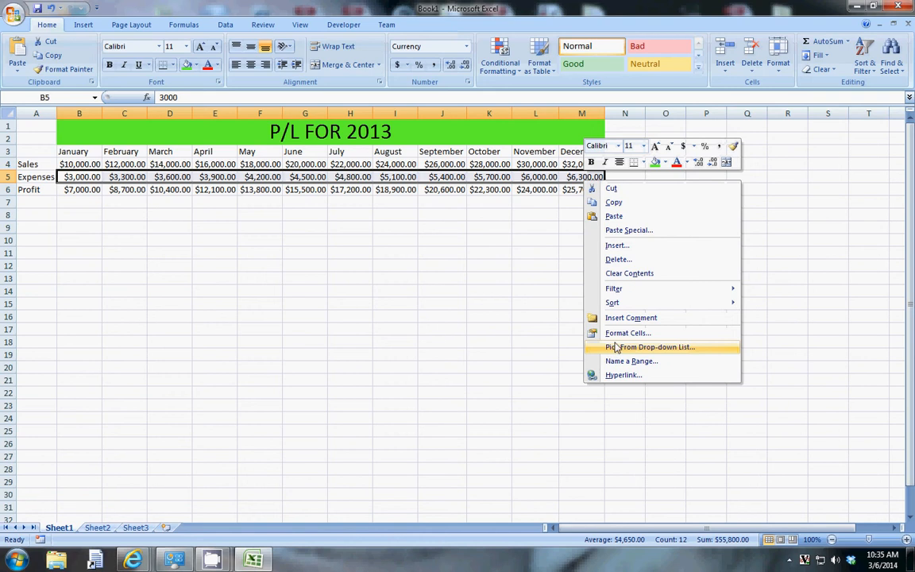
left_click(620, 334)
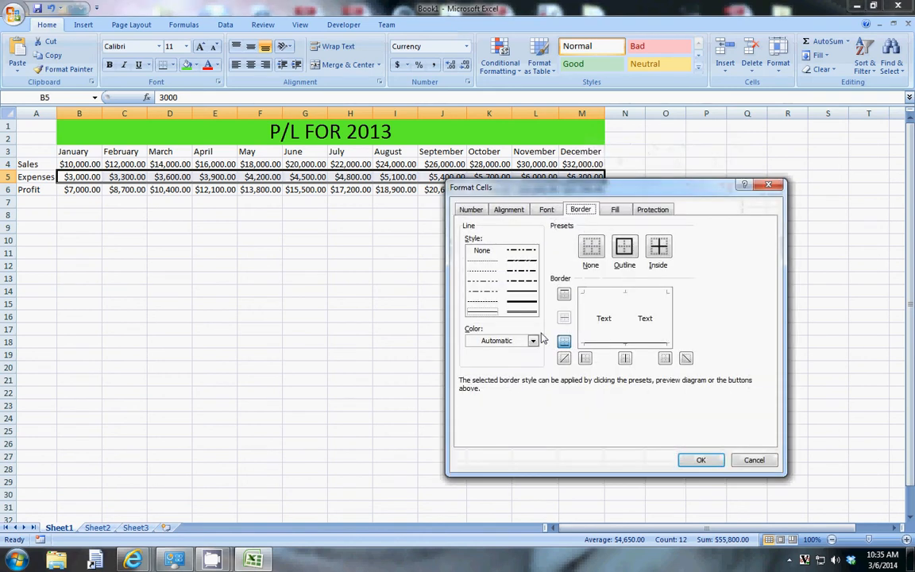
left_click(522, 305)
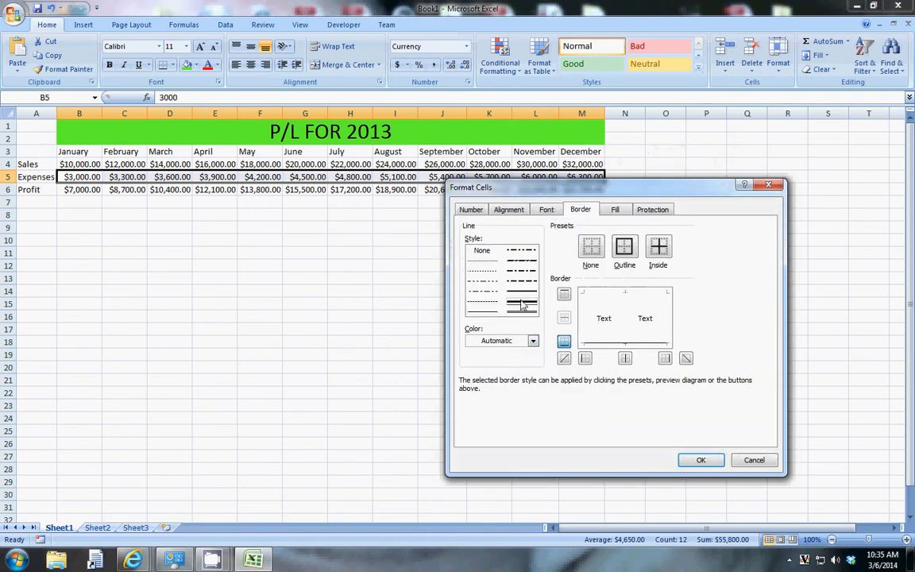
left_click(565, 342)
left_click(699, 460)
left_click(423, 262)
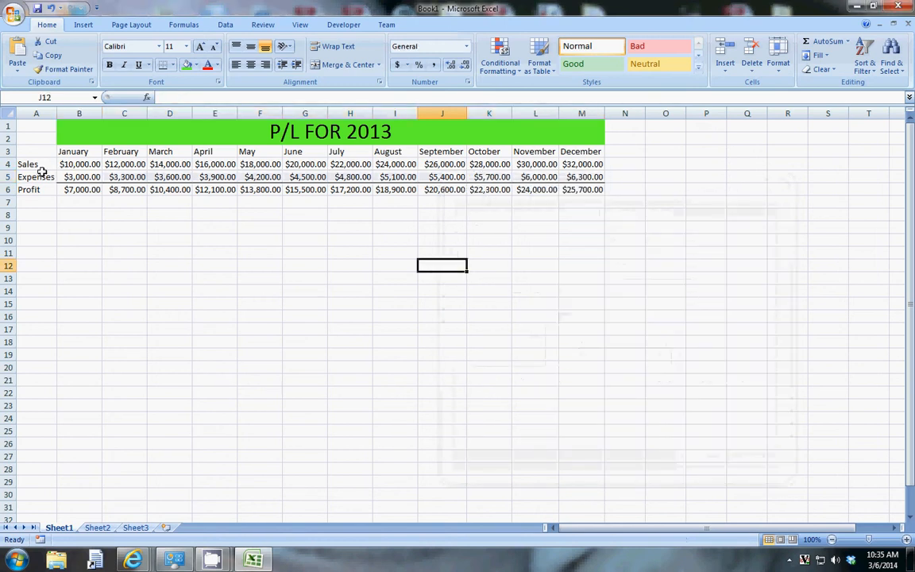
left_click_drag(80, 177, 586, 179)
left_click(484, 215)
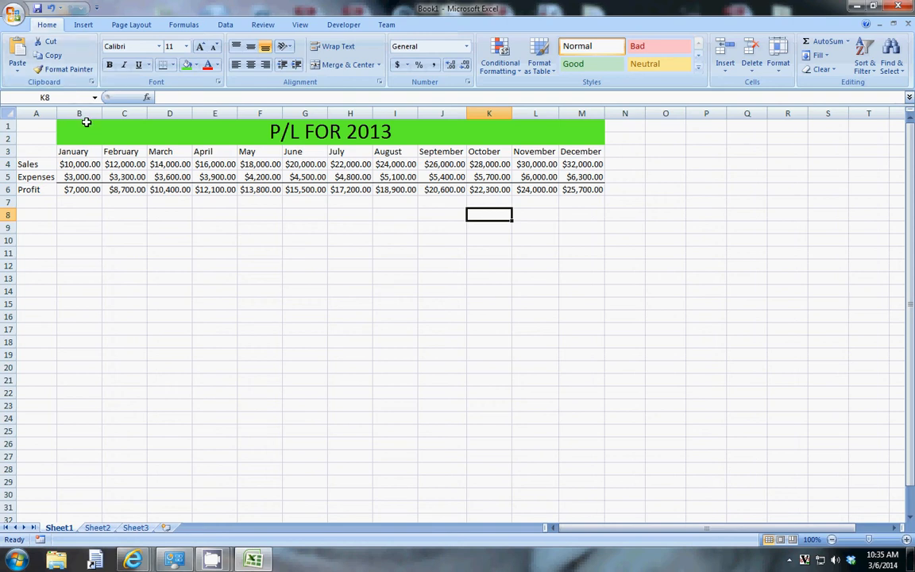
- Set the P/L FOR 2013 title's font size to 14 and align it to the vertical middle
left_click(284, 134)
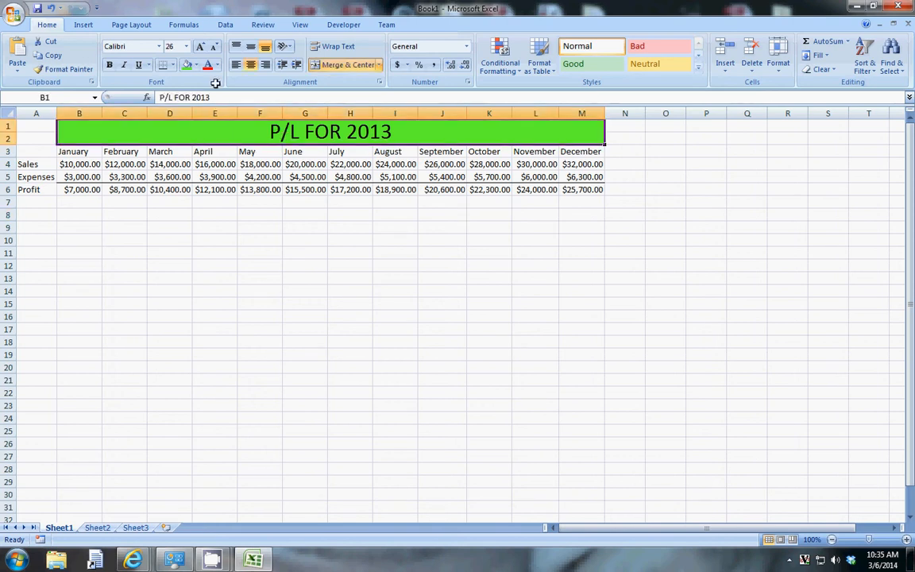
left_click(185, 47)
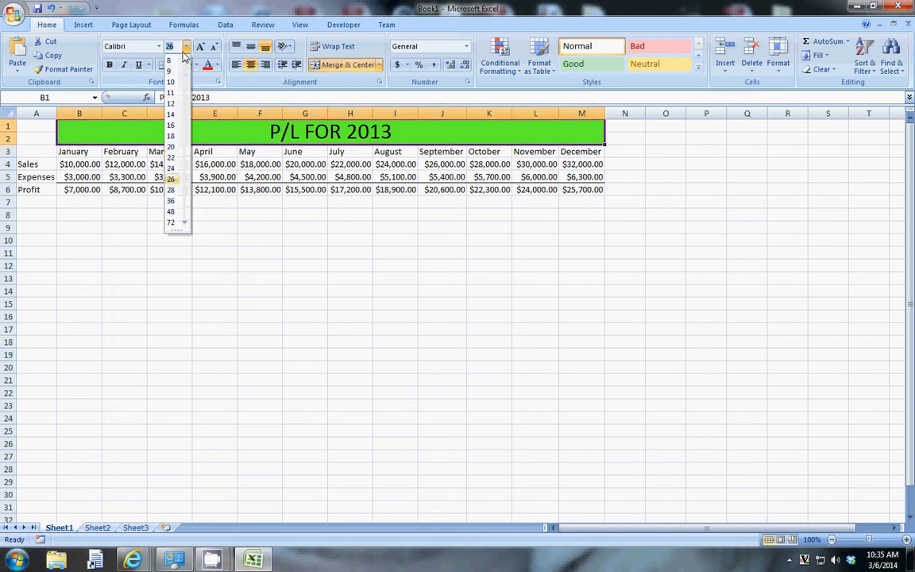
left_click(170, 117)
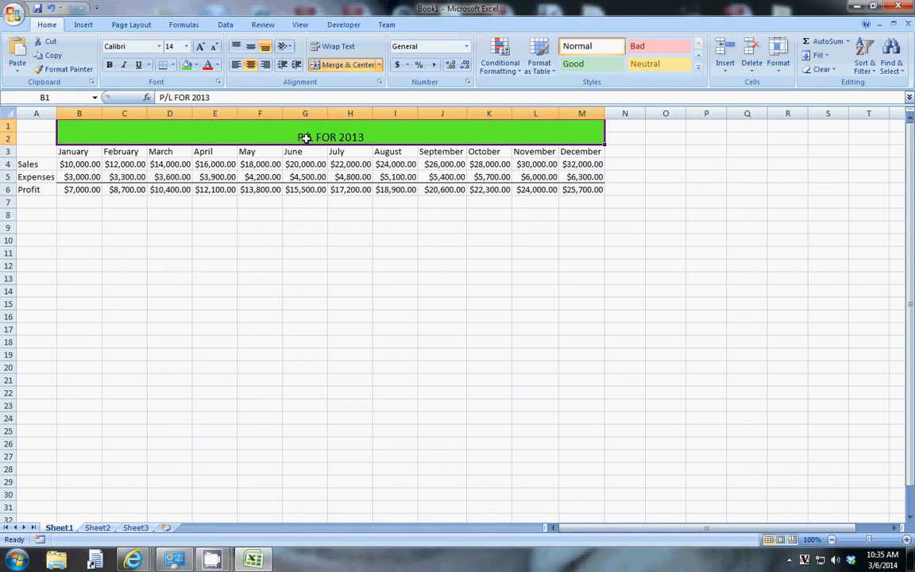
left_click(251, 48)
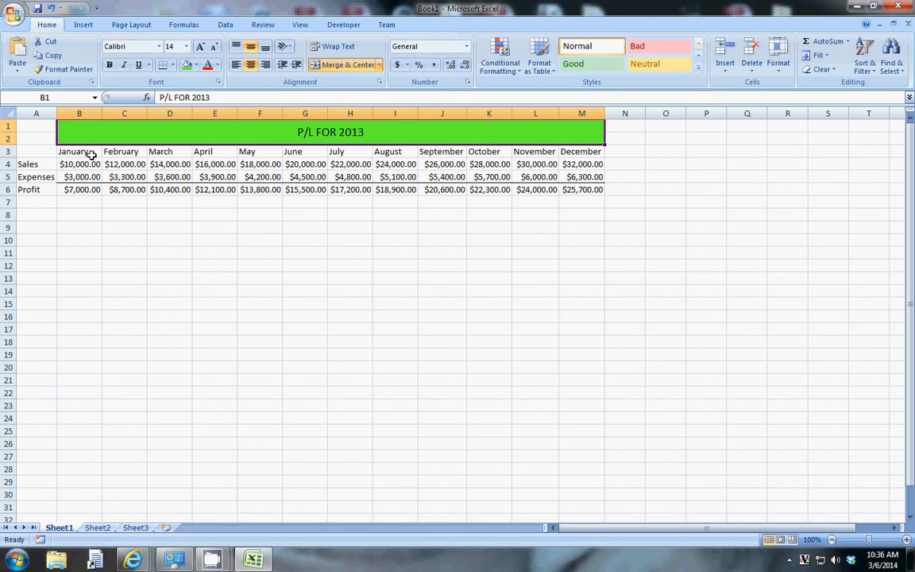
- Center the month headers January through December in B3:M3
left_click_drag(91, 155, 585, 151)
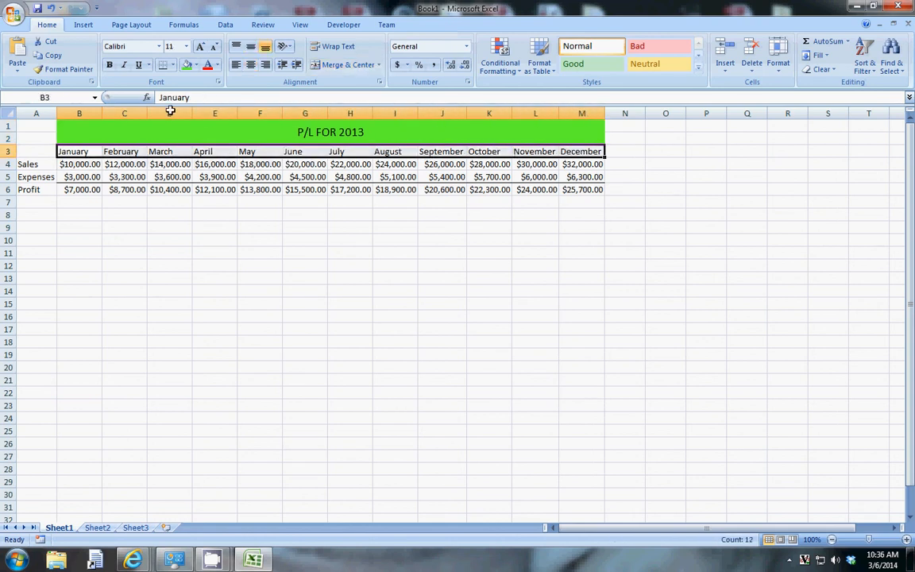
left_click(250, 65)
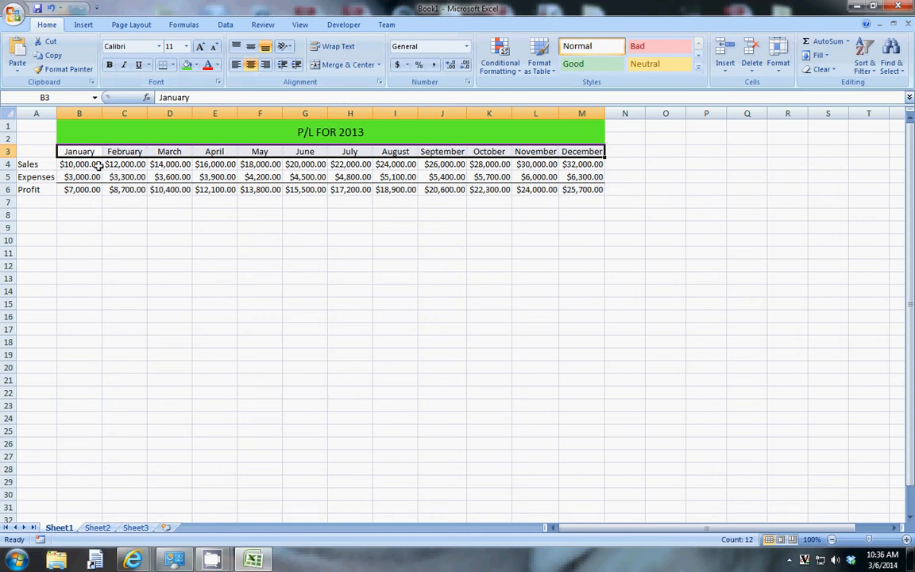
- Right-align the monetary figures in B4:M6
left_click_drag(84, 164, 588, 190)
left_click(250, 64)
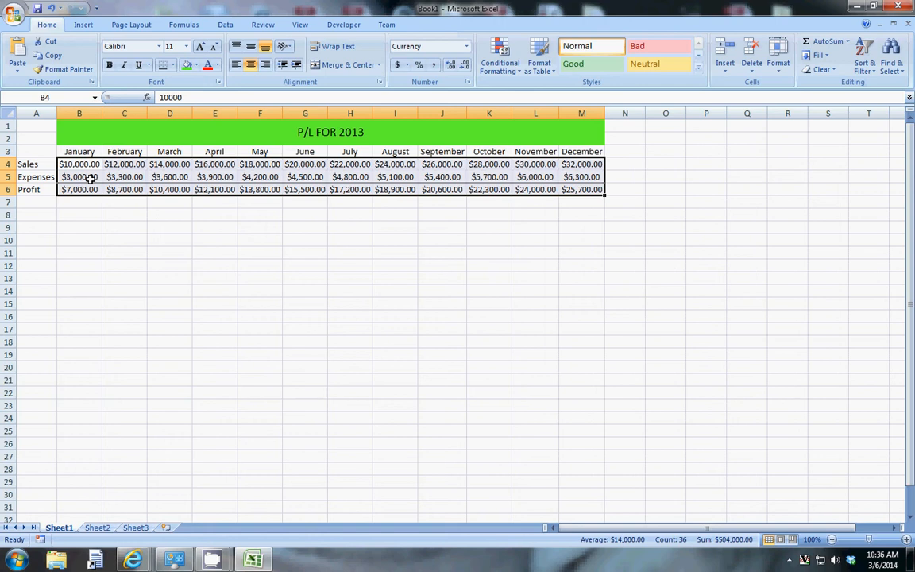
left_click(266, 65)
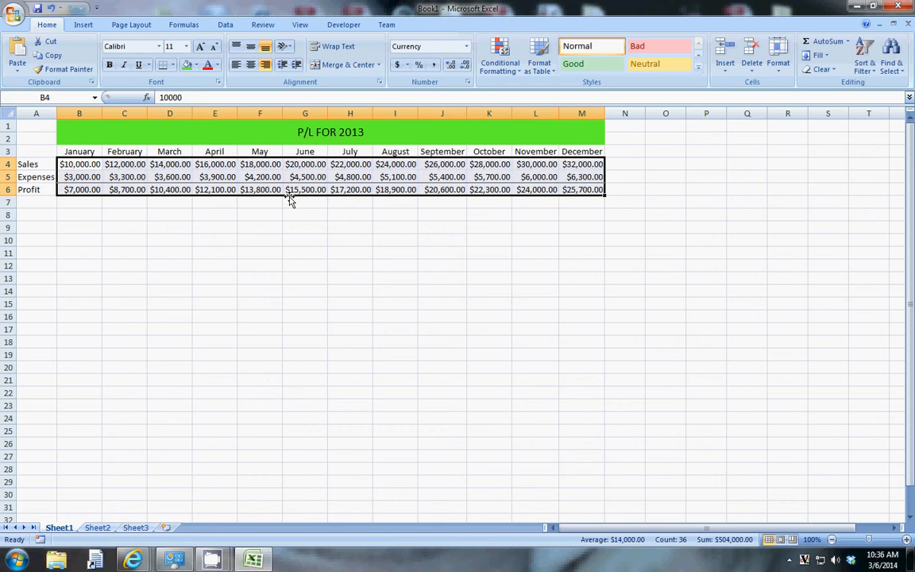
left_click(235, 67)
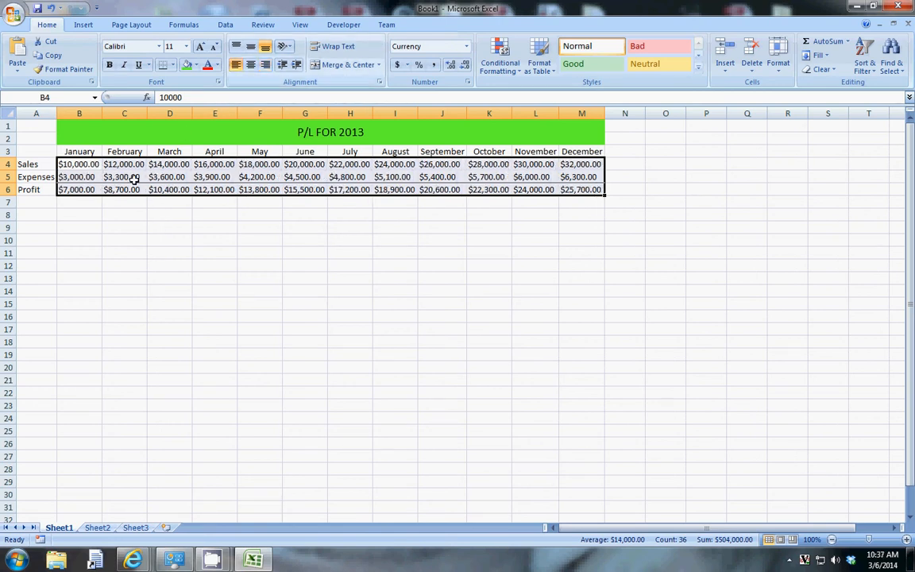
left_click(265, 64)
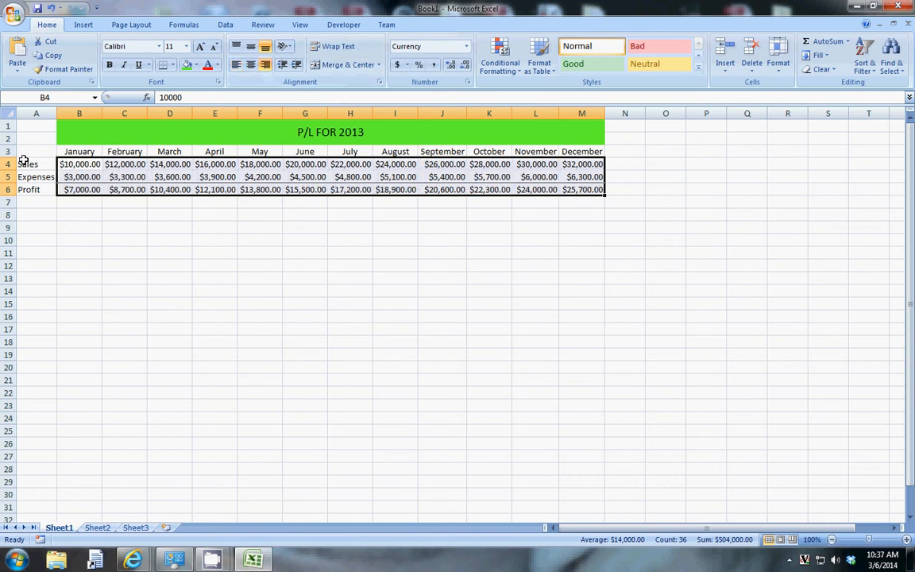
- Center the row labels Sales, Expenses and Profit in A4:A6
left_click_drag(31, 164, 37, 189)
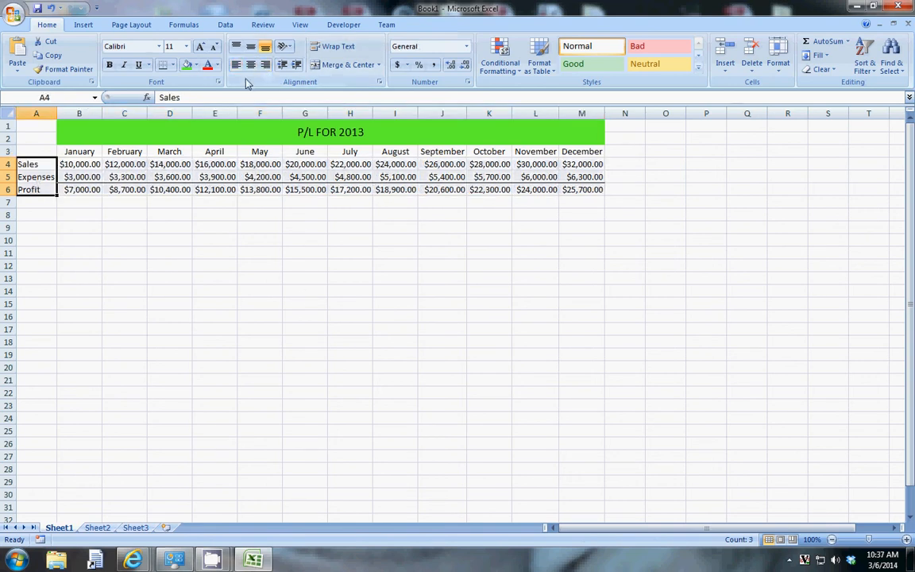
left_click(250, 67)
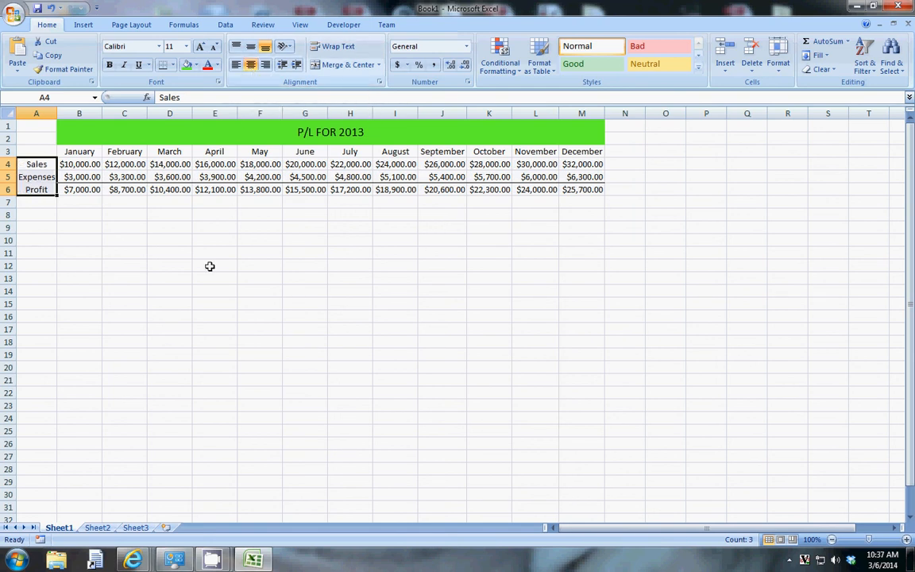
- Add a thick right border to the row labels in A4:A6 through Format Cells
right_click(50, 182)
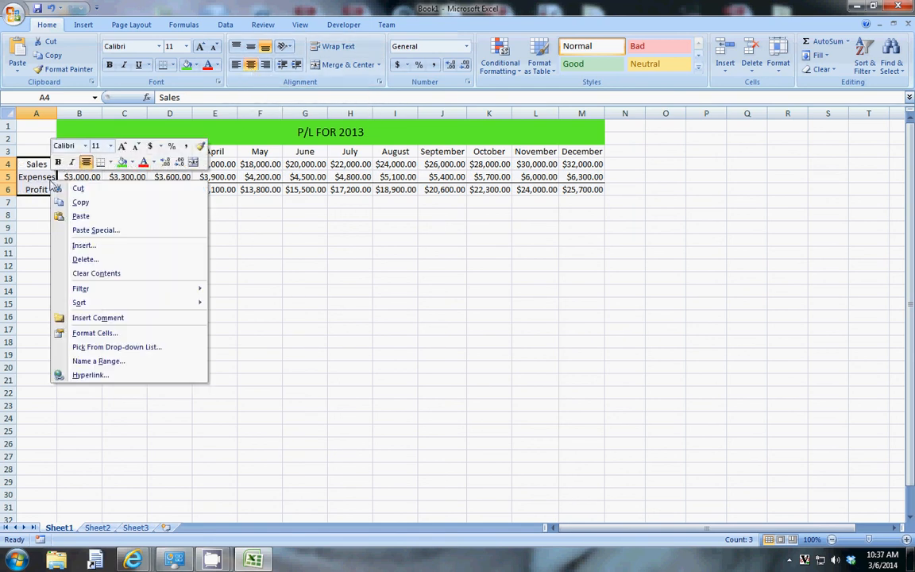
left_click(94, 334)
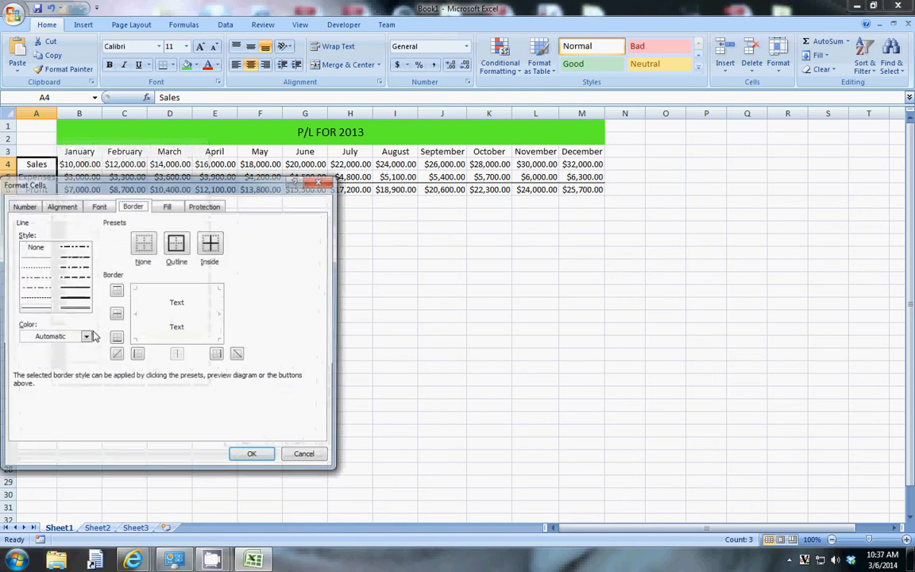
left_click(217, 355)
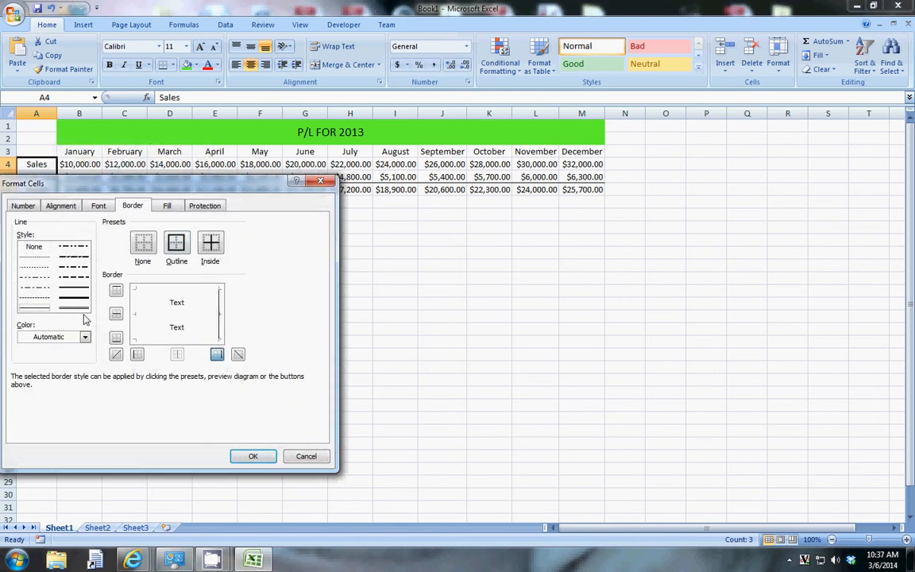
left_click(74, 277)
left_click(217, 355)
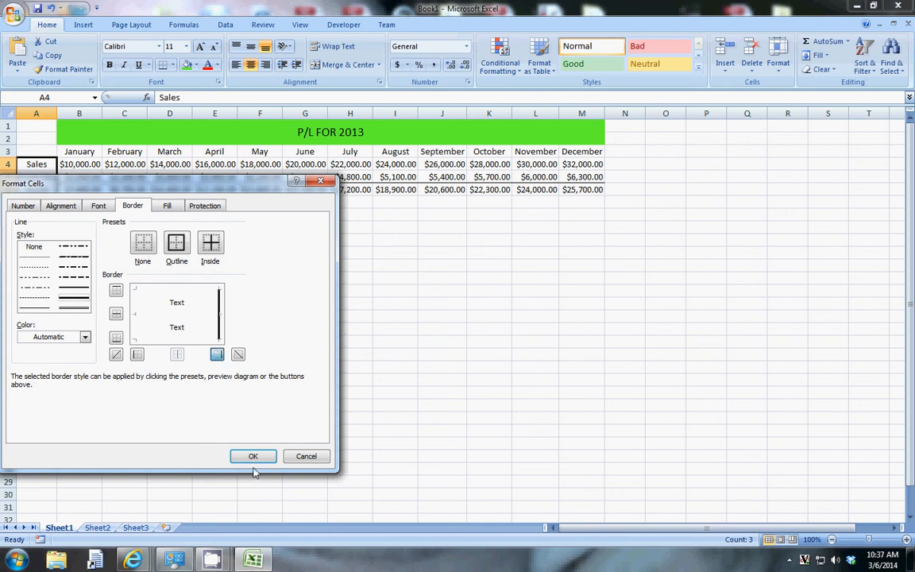
left_click(251, 455)
left_click(106, 255)
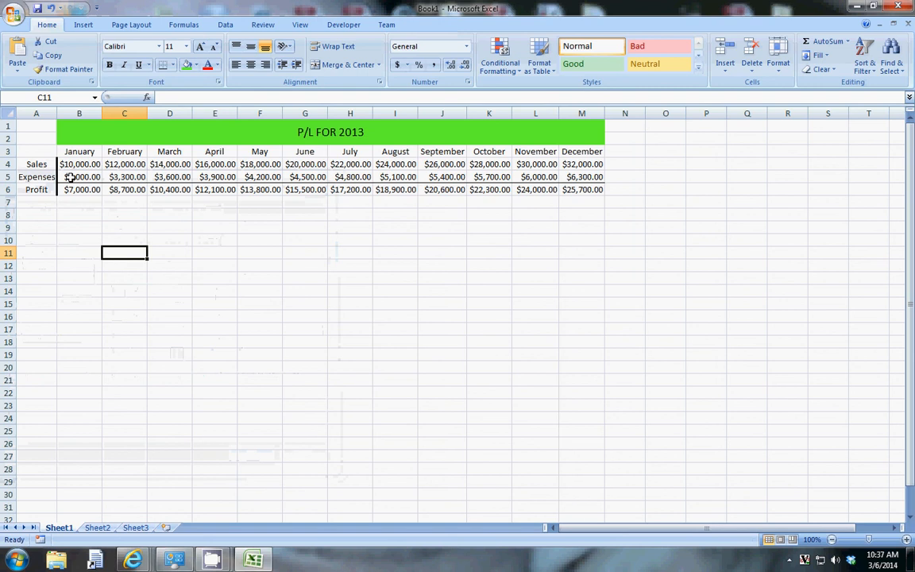
- Add a thick bottom border under the expenses figures in B5:M5
left_click_drag(70, 178, 583, 178)
right_click(582, 178)
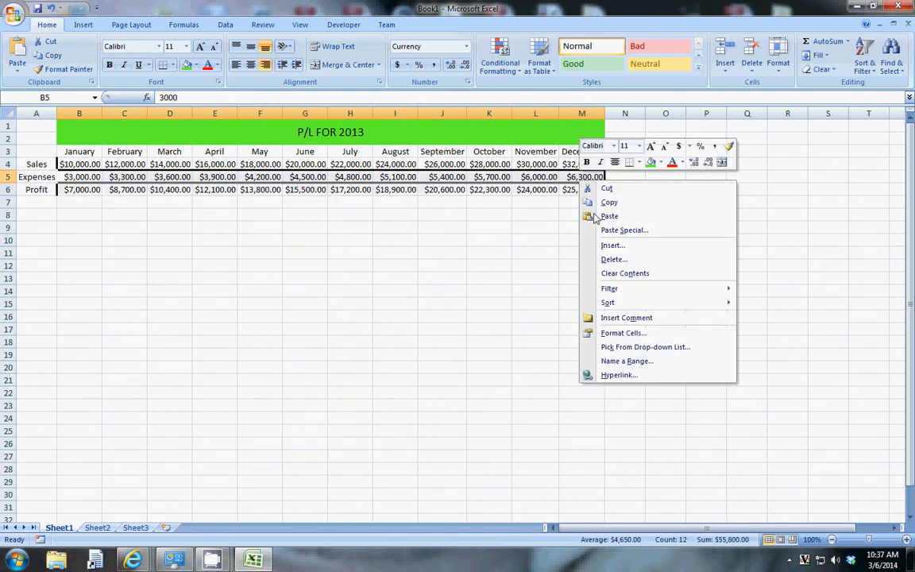
left_click(613, 333)
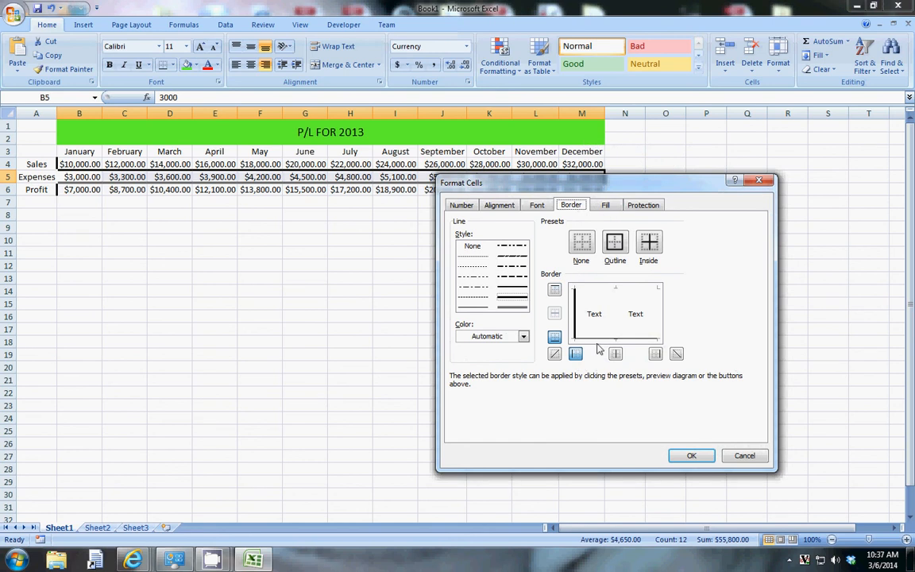
left_click(555, 337)
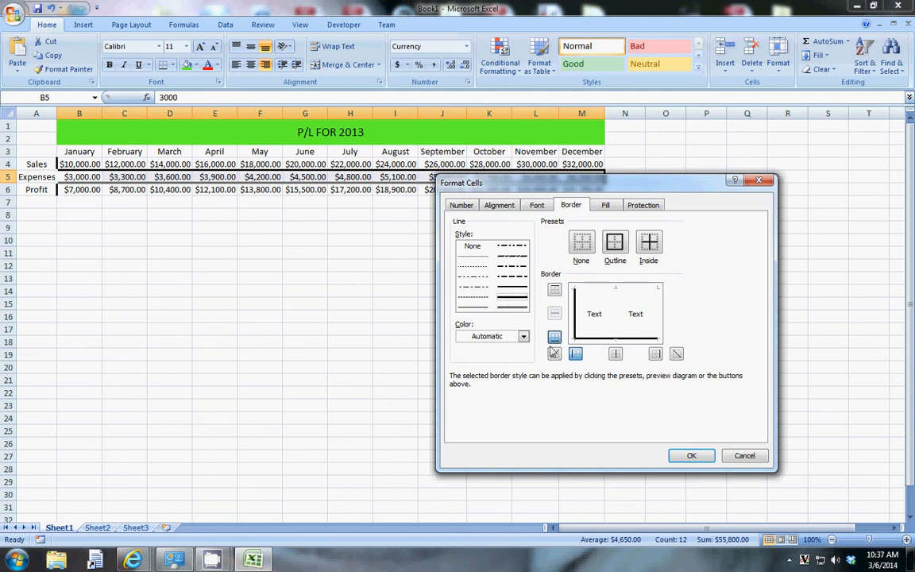
left_click(690, 455)
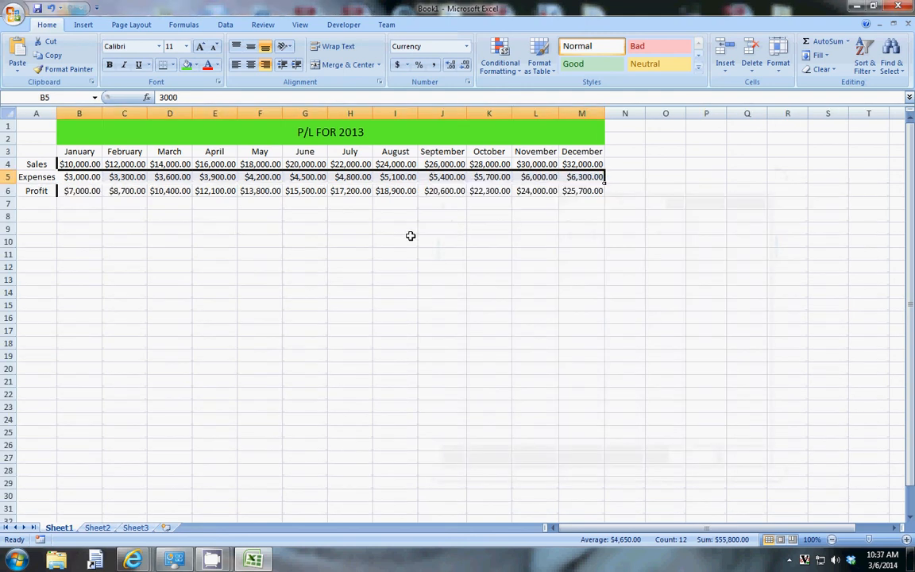
left_click(411, 239)
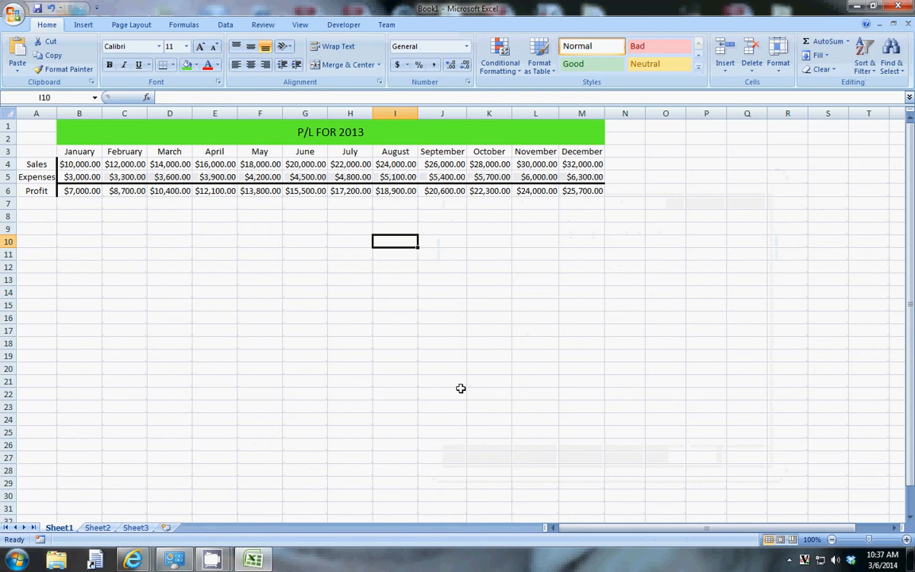